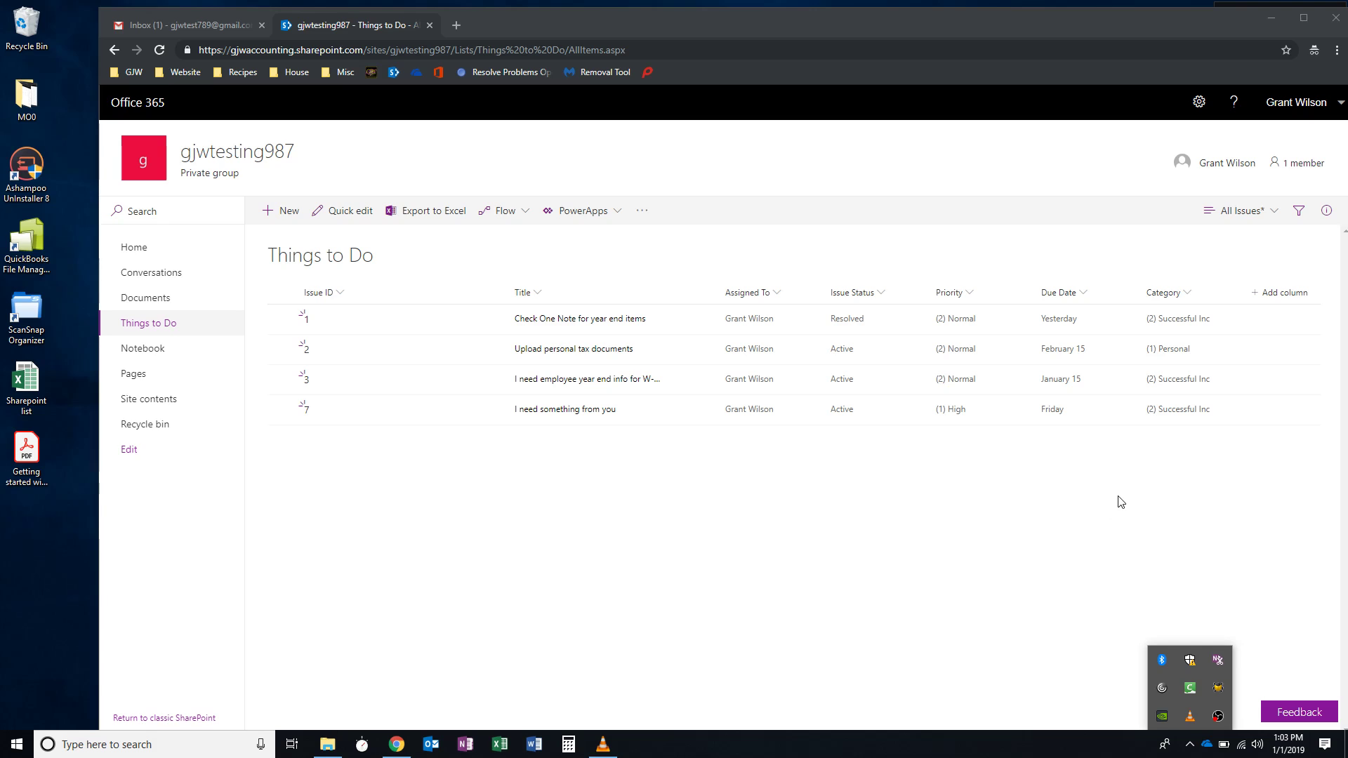
# Compare the GJW and My Issues views of the Things to Do list, finishing on the GJW view
pyautogui.click(1273, 217)
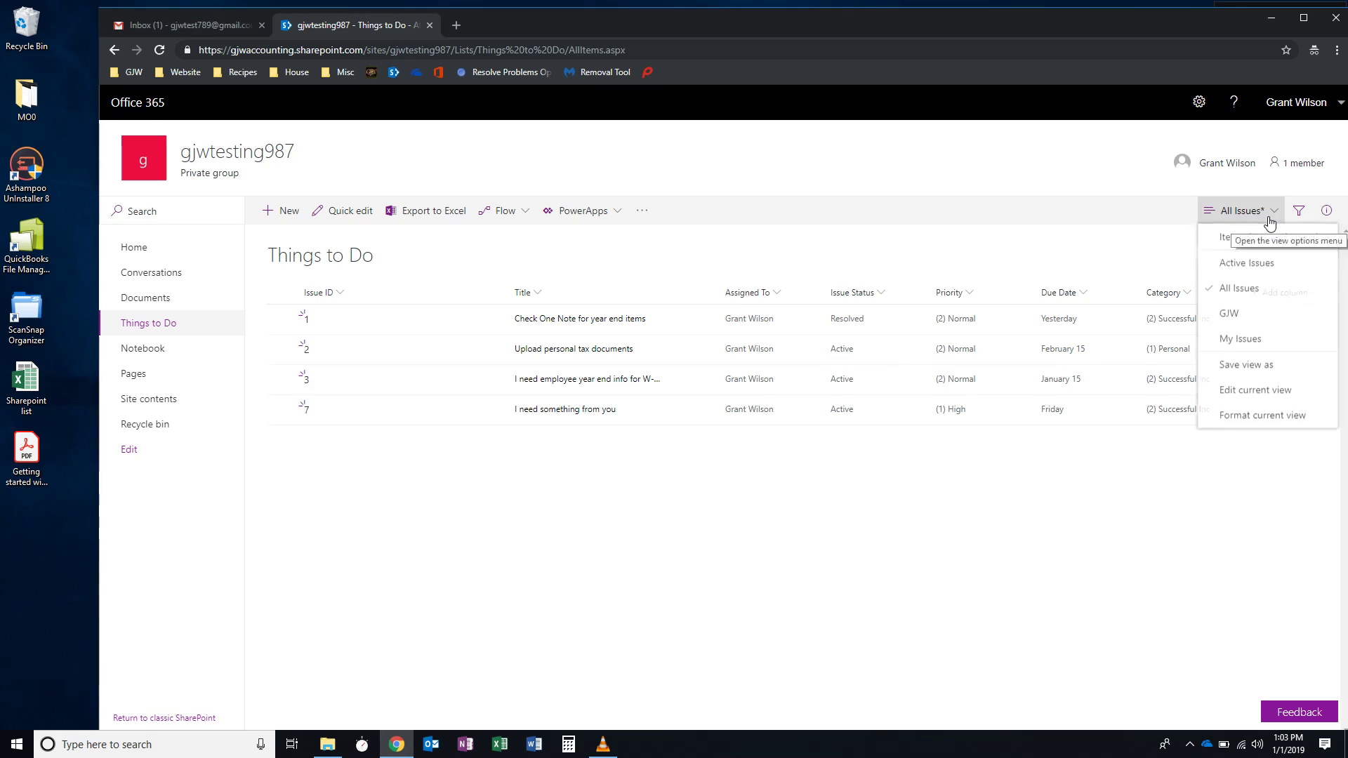
pyautogui.click(1243, 315)
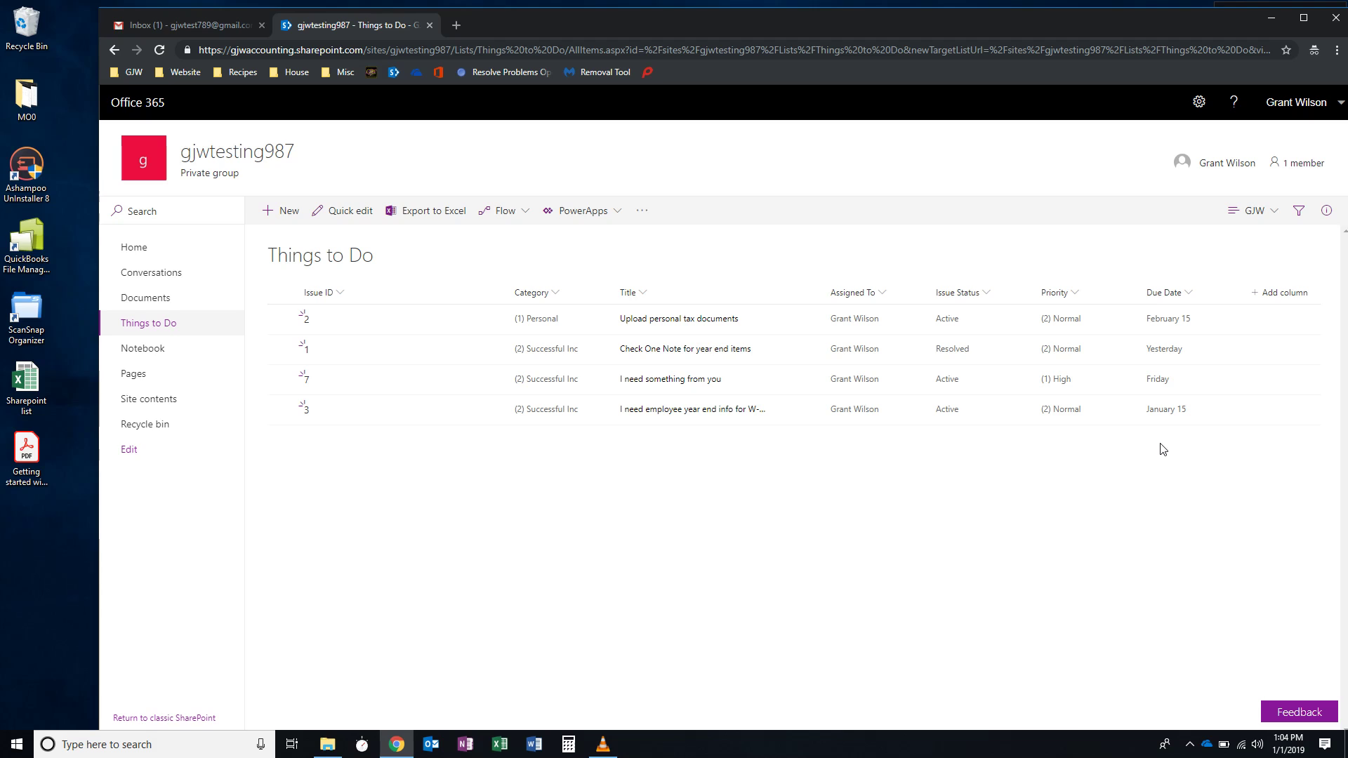
pyautogui.click(1255, 211)
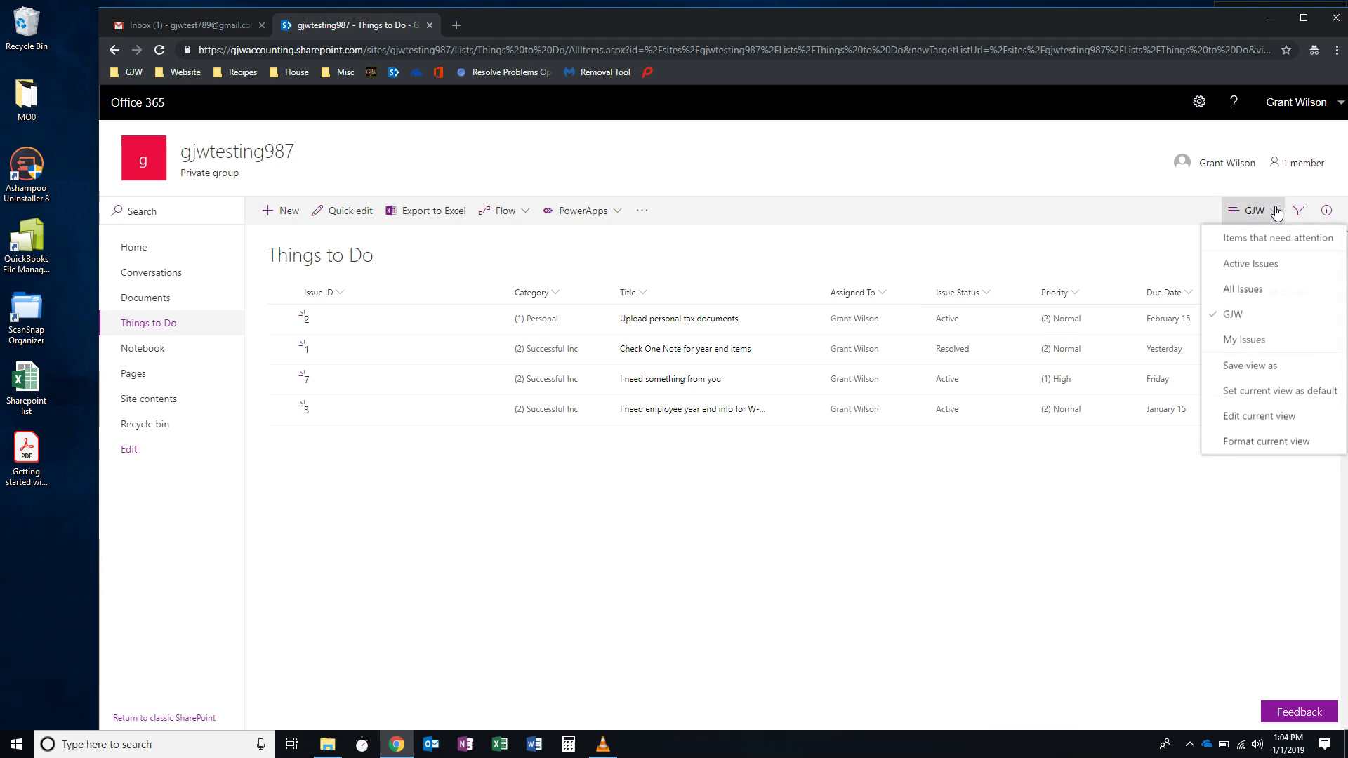
pyautogui.click(1247, 341)
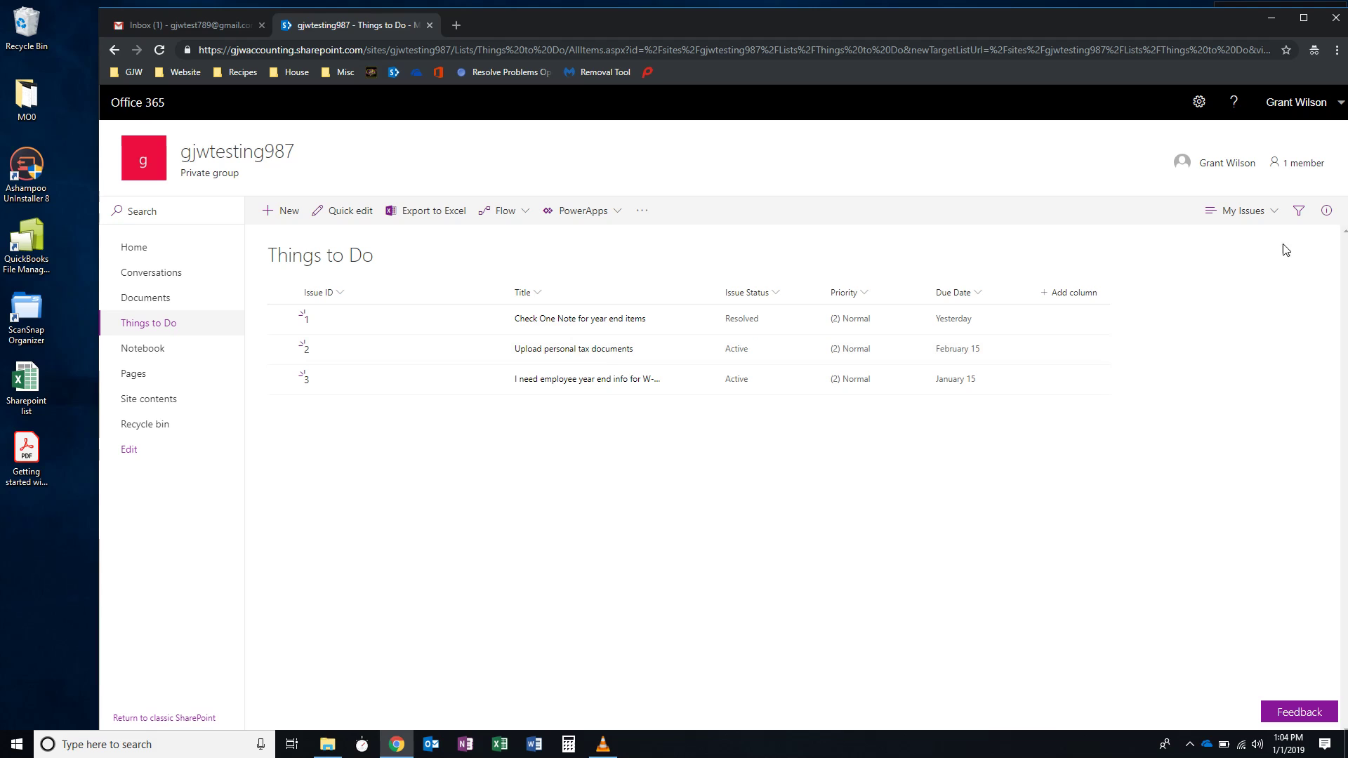
pyautogui.click(1269, 212)
pyautogui.click(1256, 316)
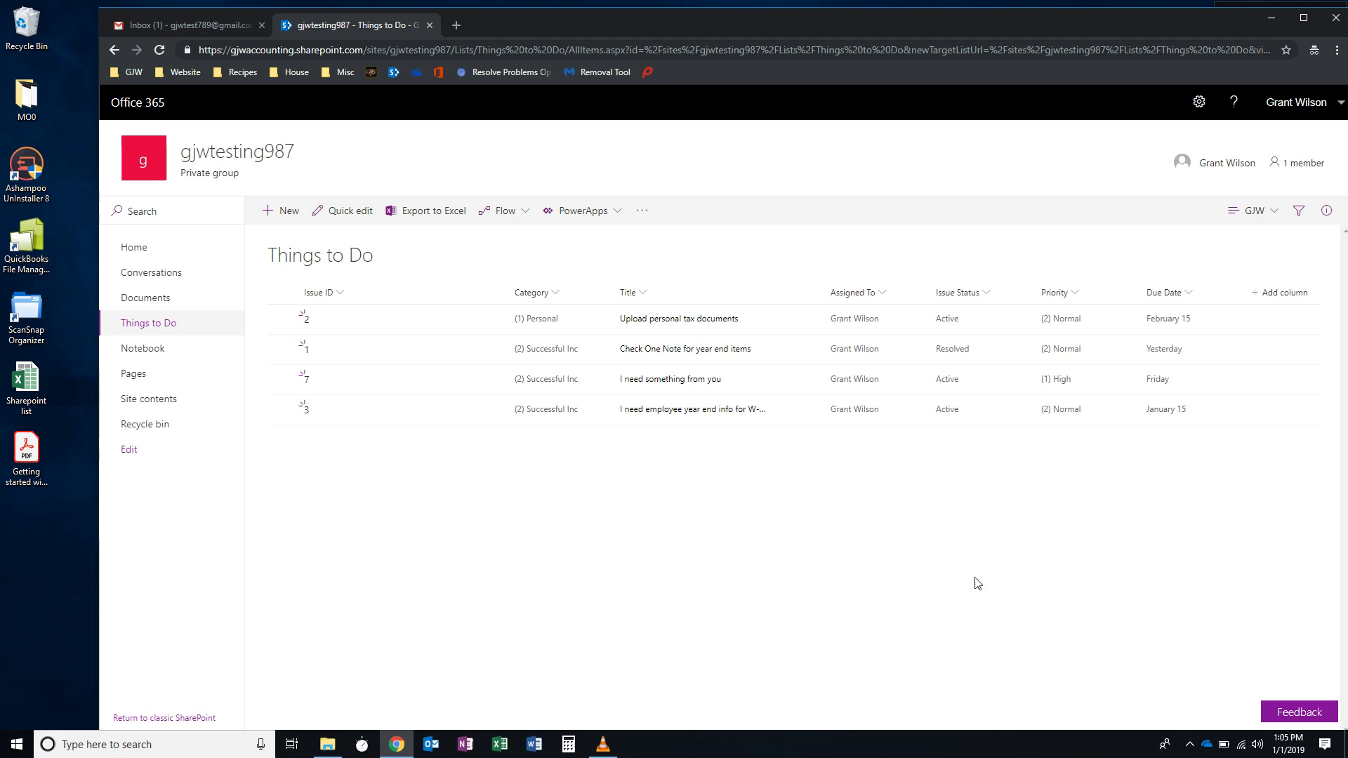
# Review the list's alert options and the full set of Create a flow templates
pyautogui.click(642, 213)
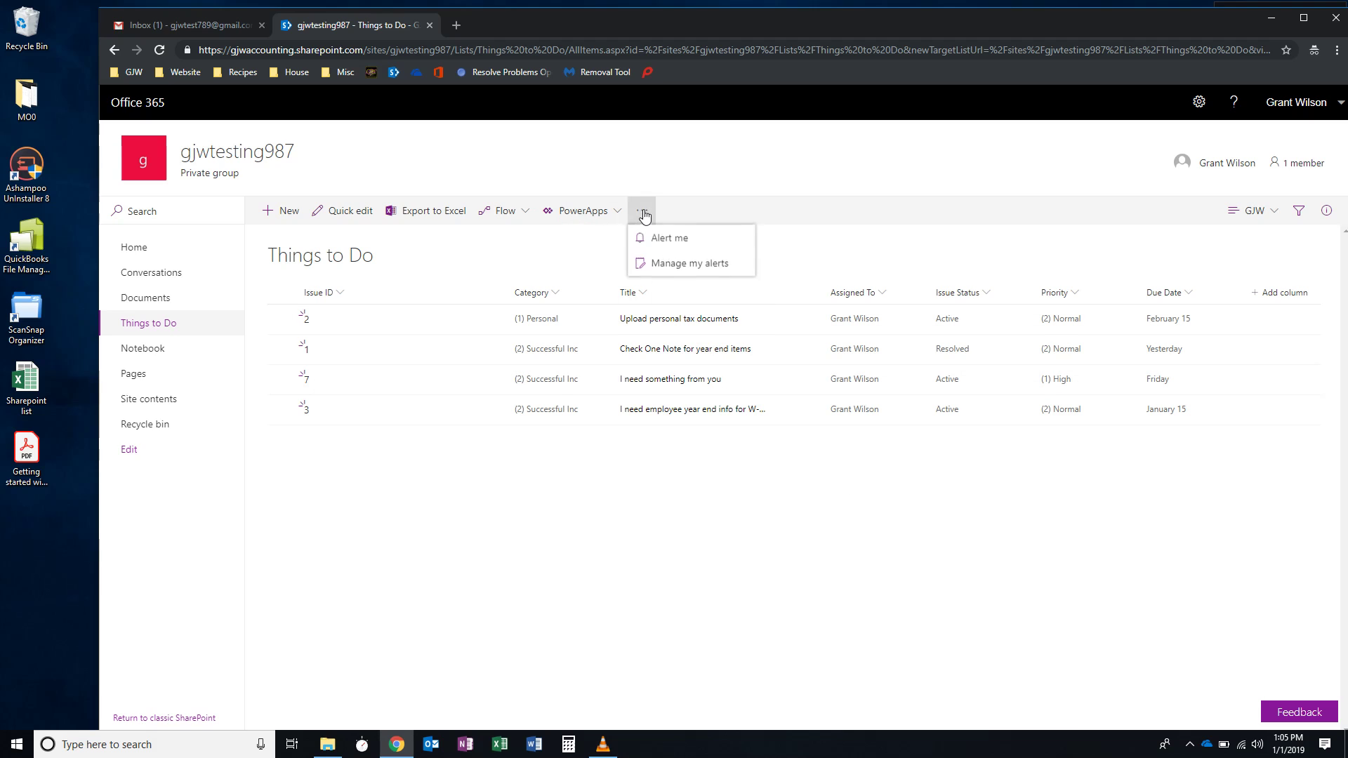
pyautogui.click(502, 218)
pyautogui.click(506, 239)
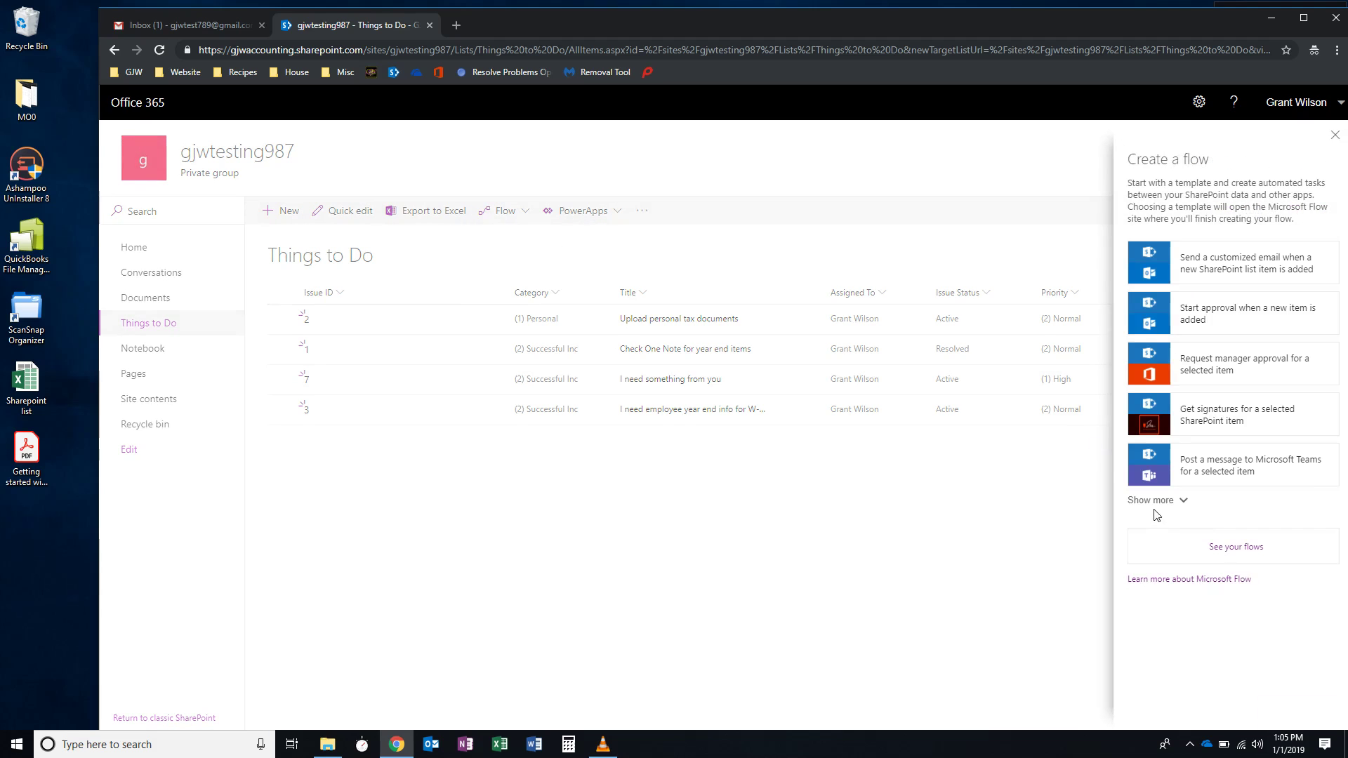
pyautogui.click(1154, 503)
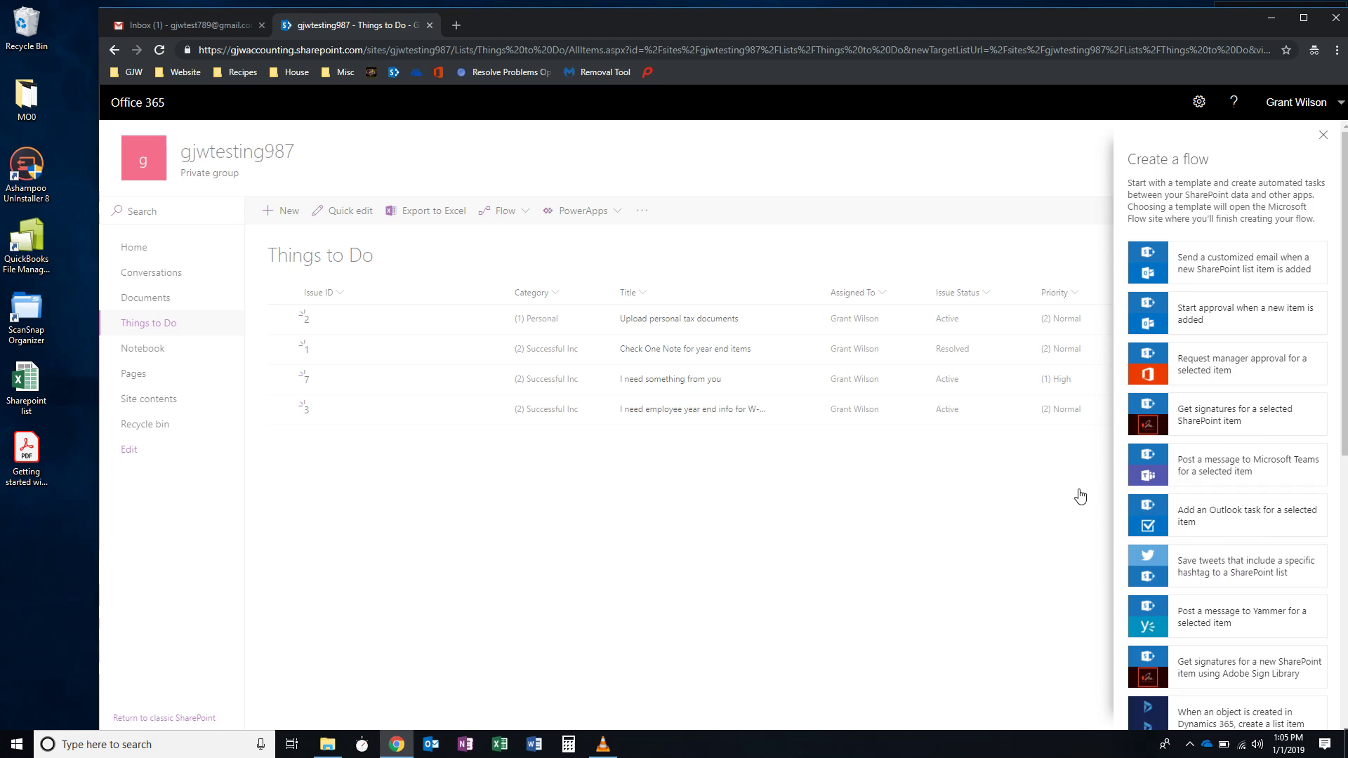
pyautogui.click(1323, 137)
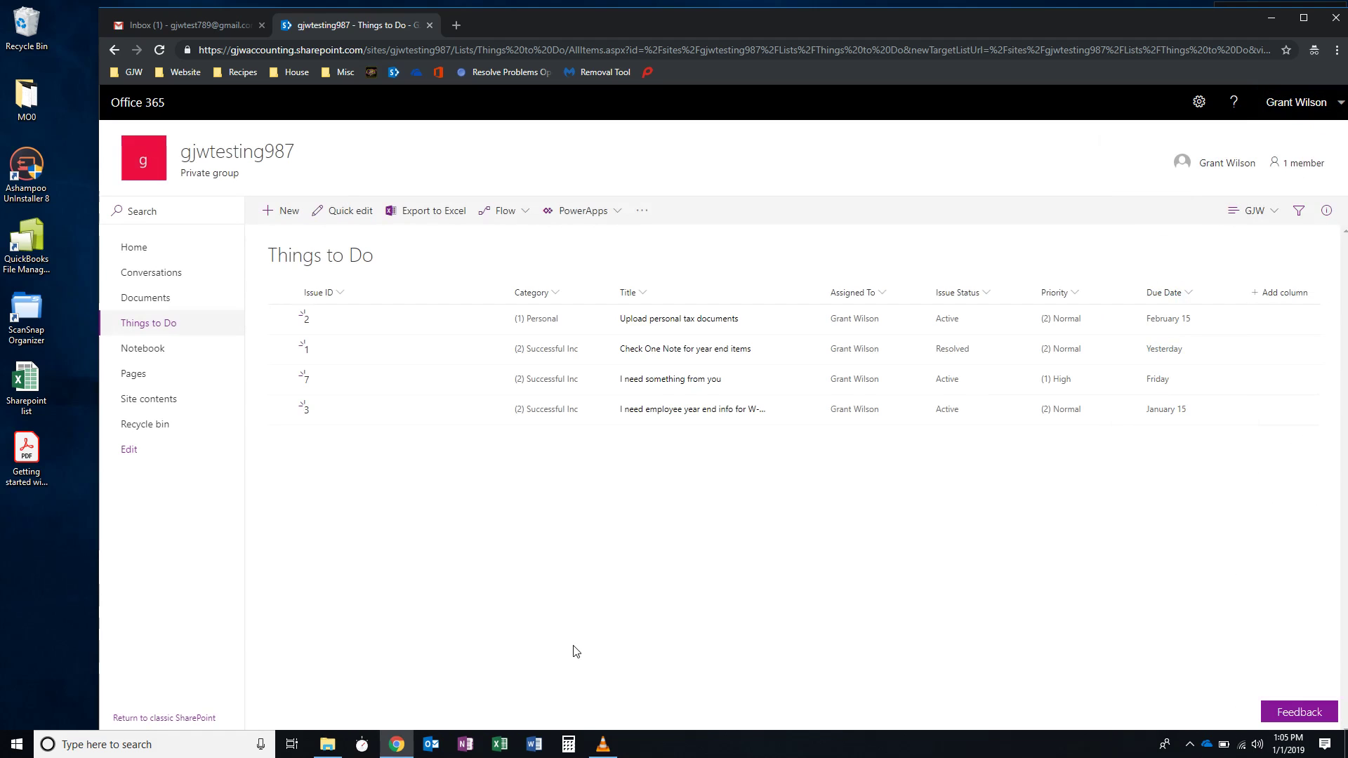
# In the notebook's Business Section, answer the check question on the Items needed page with "Office supplies"
pyautogui.click(160, 353)
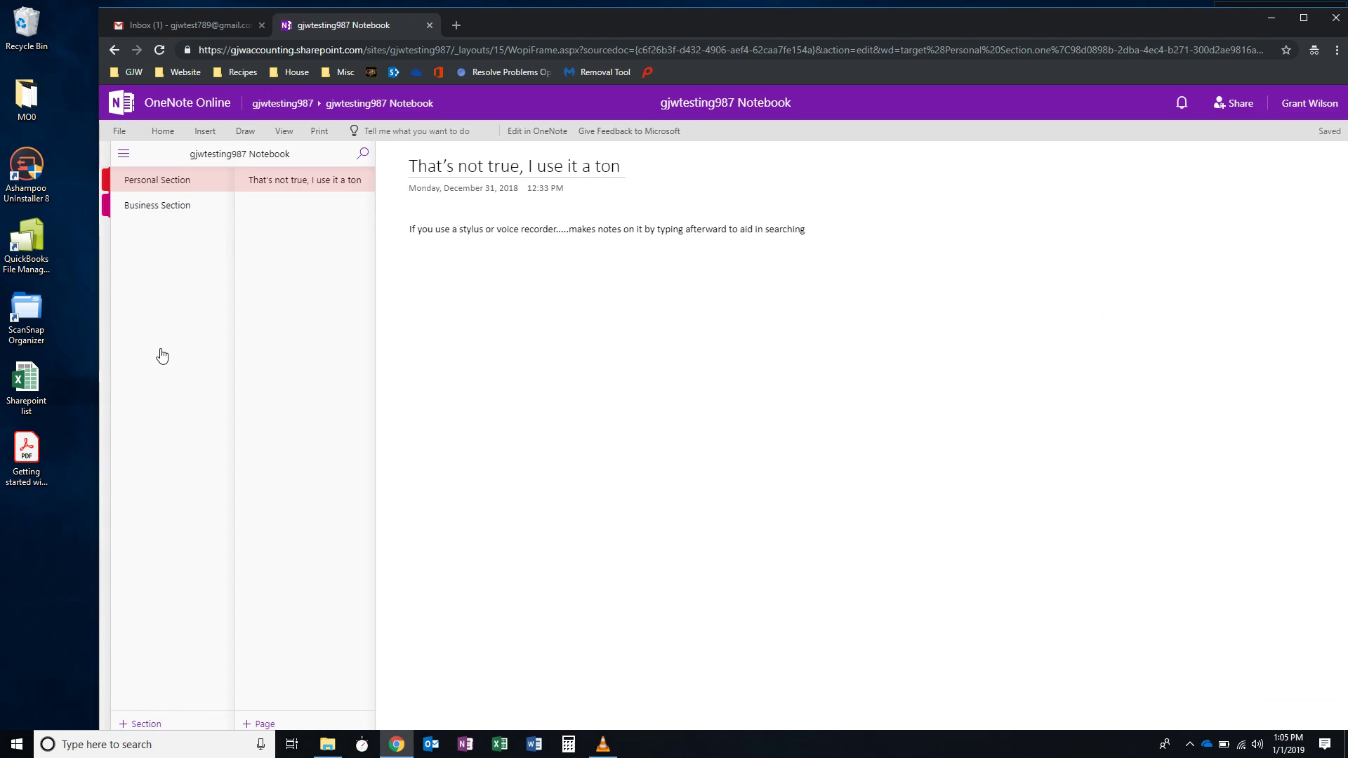
pyautogui.click(163, 205)
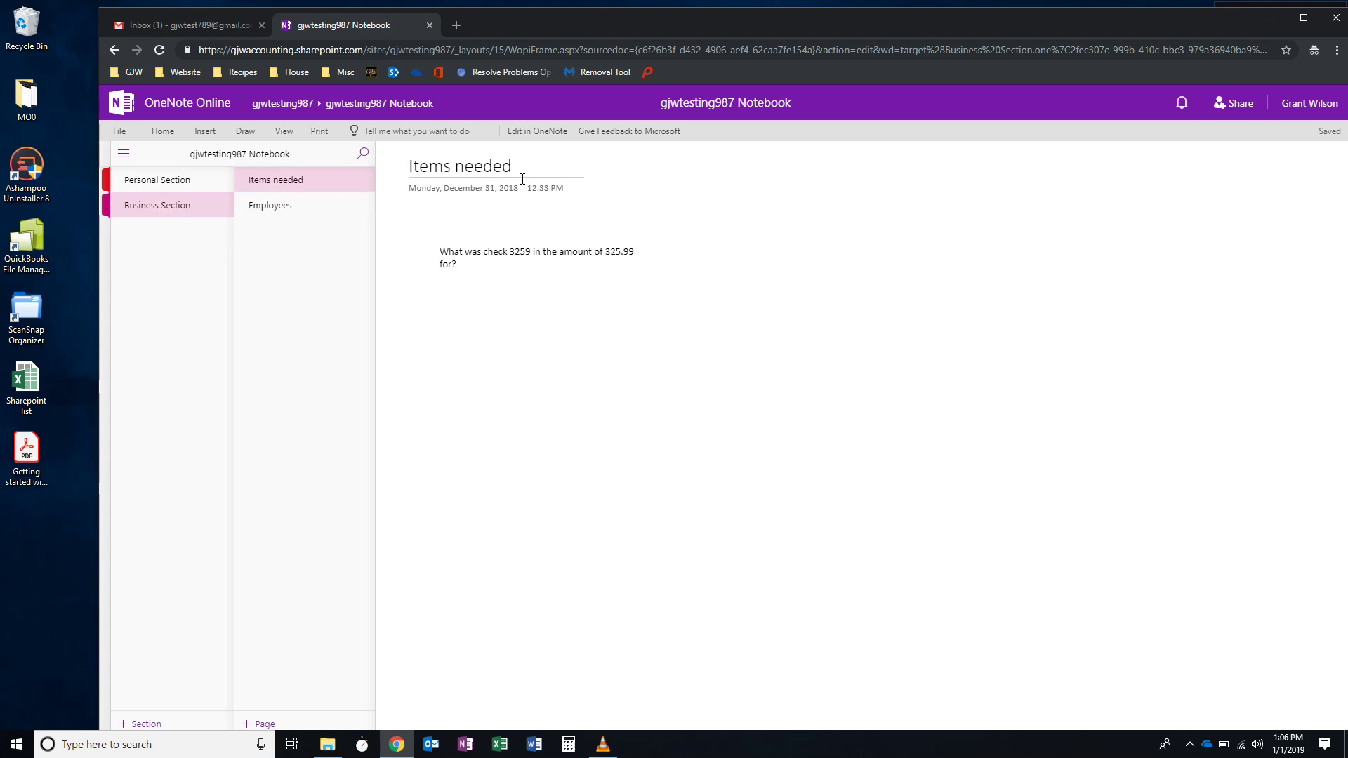
pyautogui.click(491, 269)
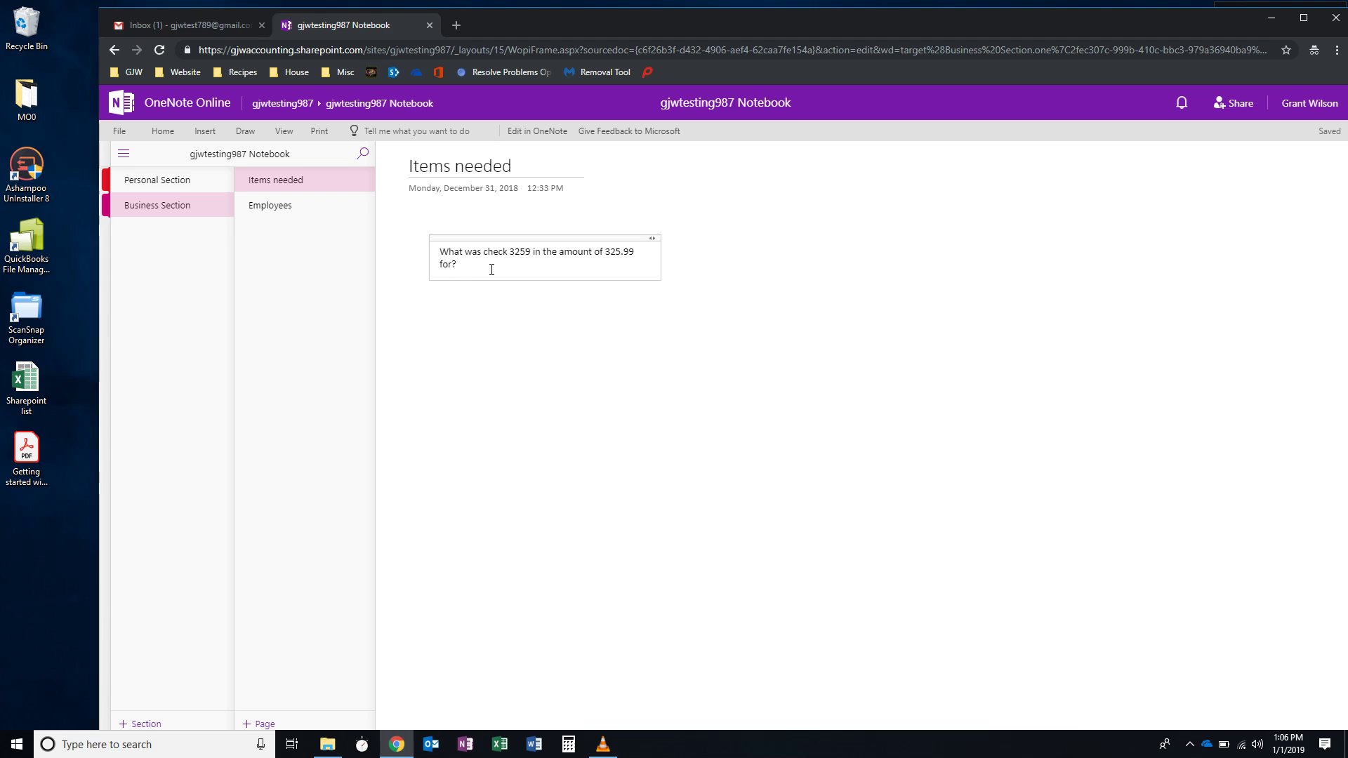
pyautogui.write('for? Office')
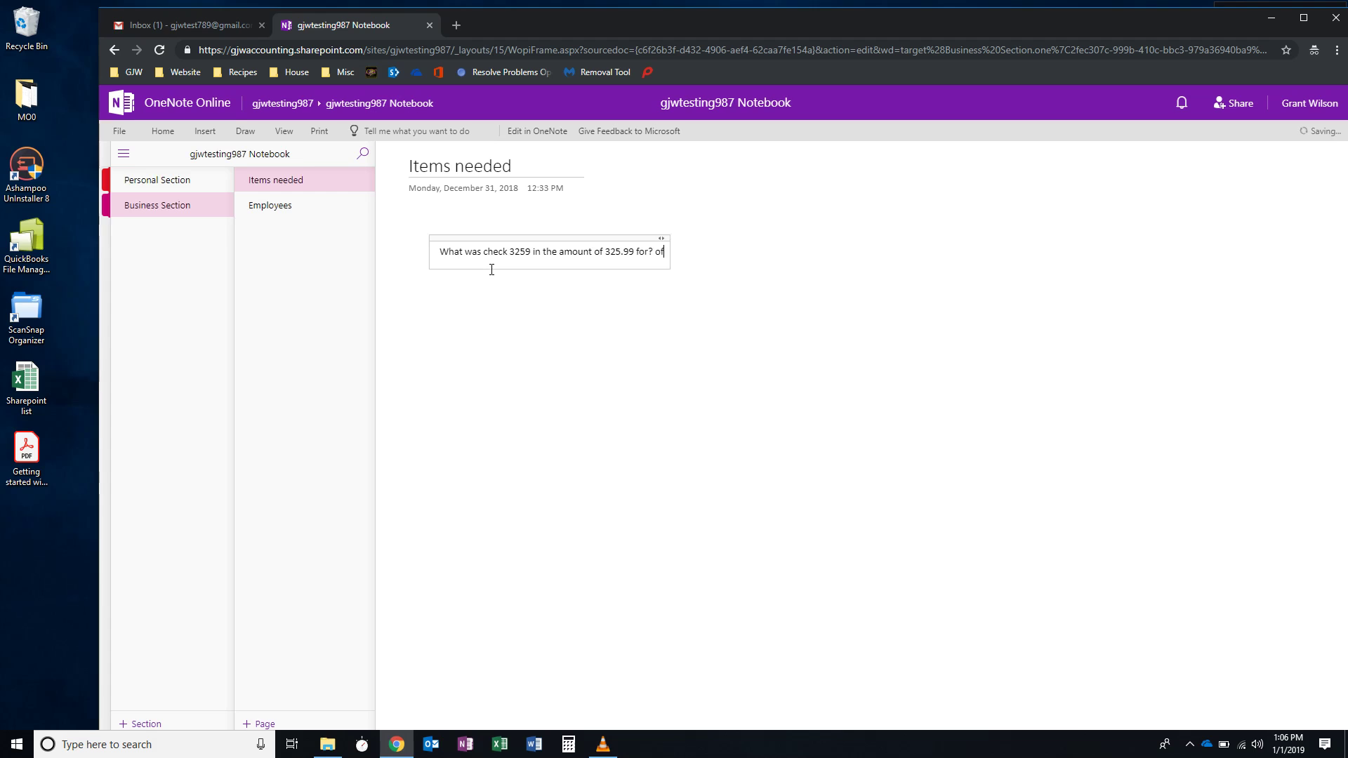
pyautogui.write(' supplies')
pyautogui.press('Return')
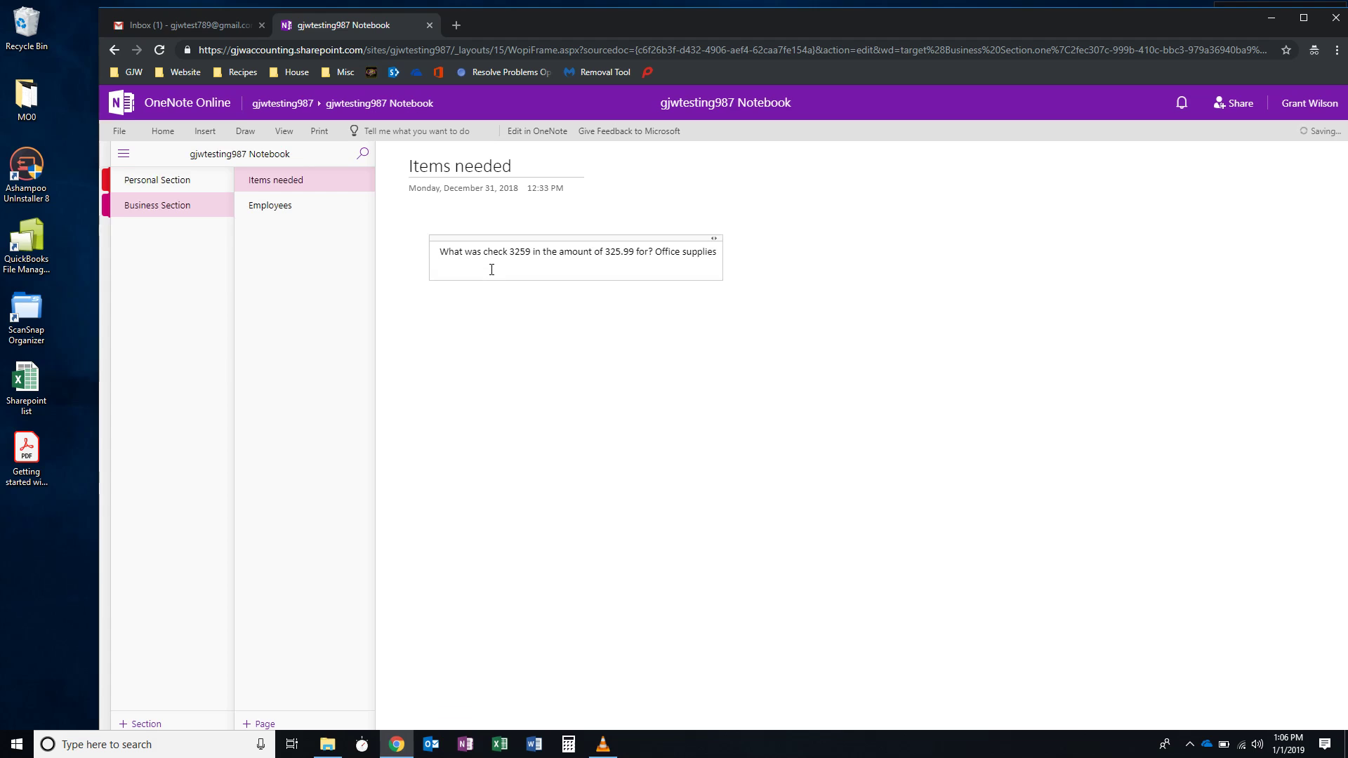
pyautogui.click(482, 383)
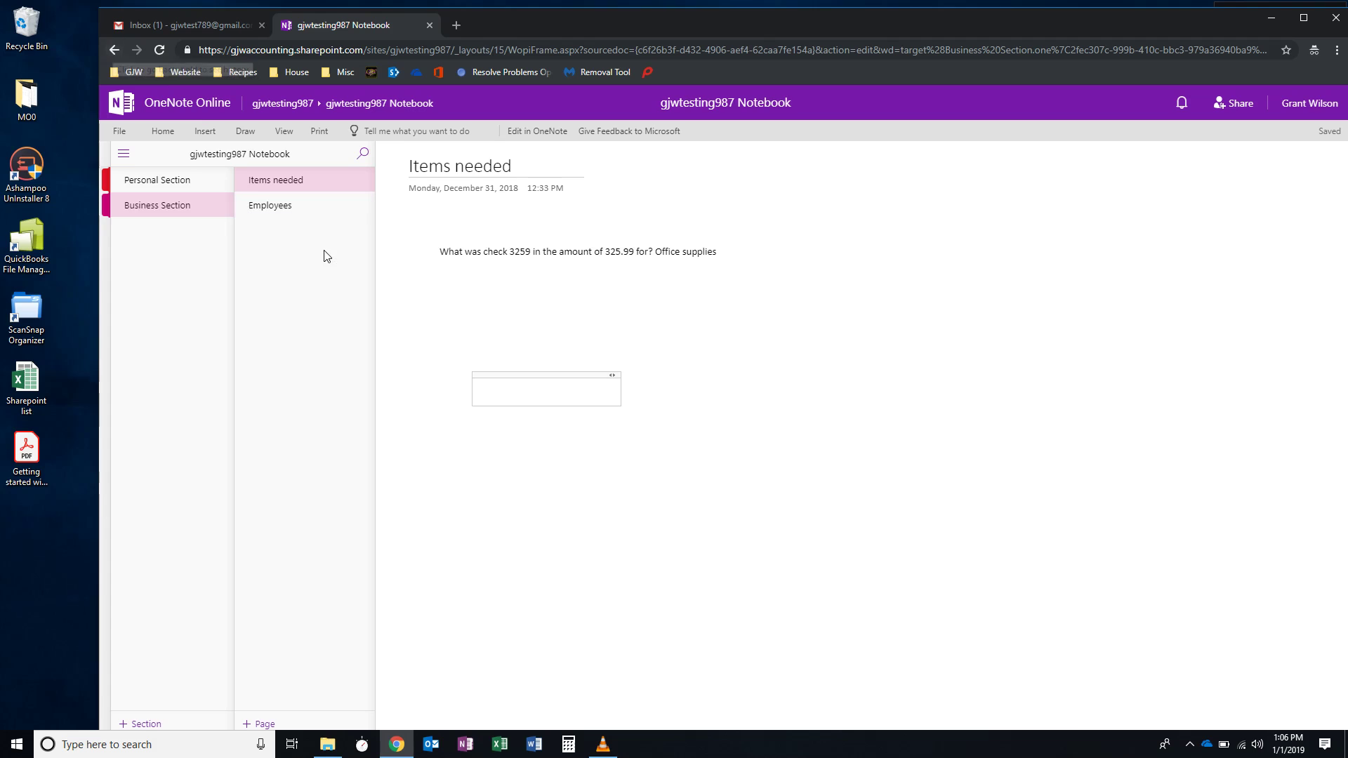
# Go back to the Things to Do list and reopen the notebook's Business Section
pyautogui.click(114, 51)
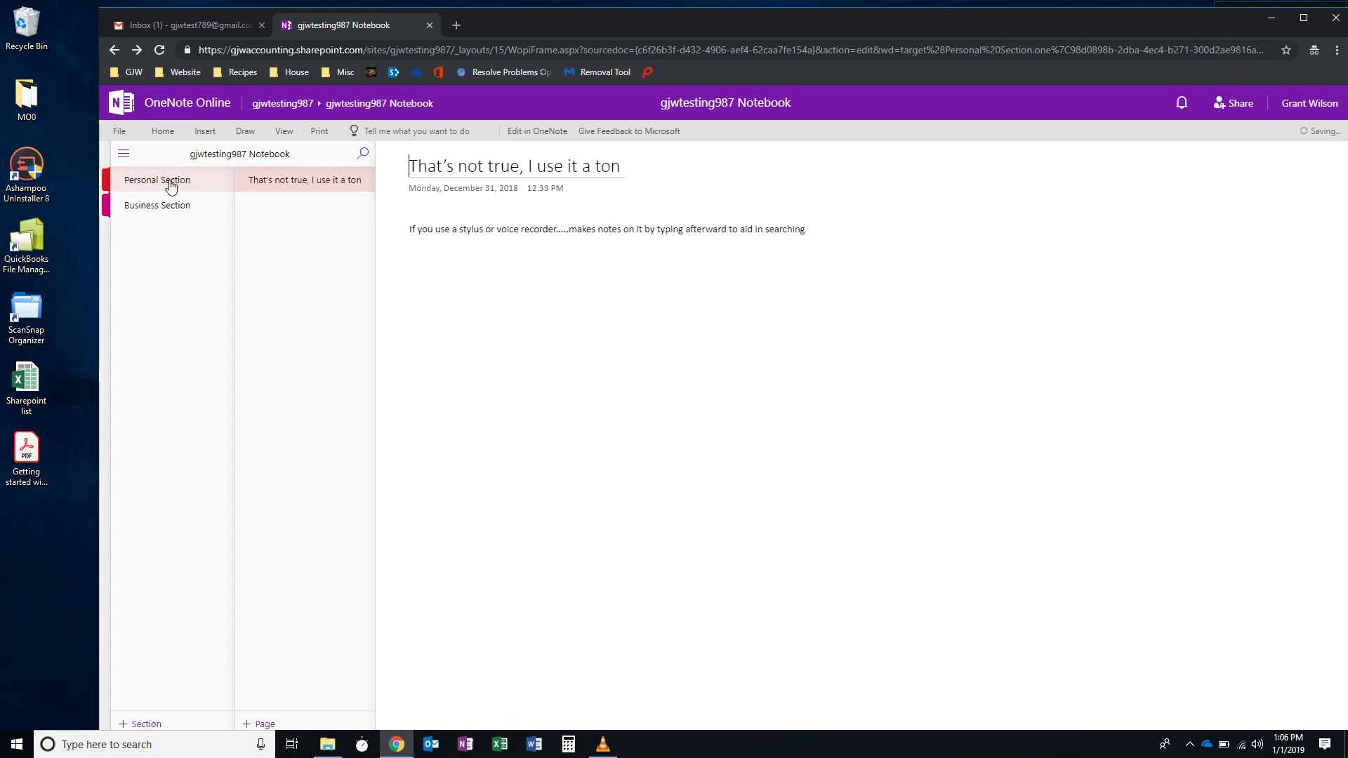
pyautogui.click(114, 51)
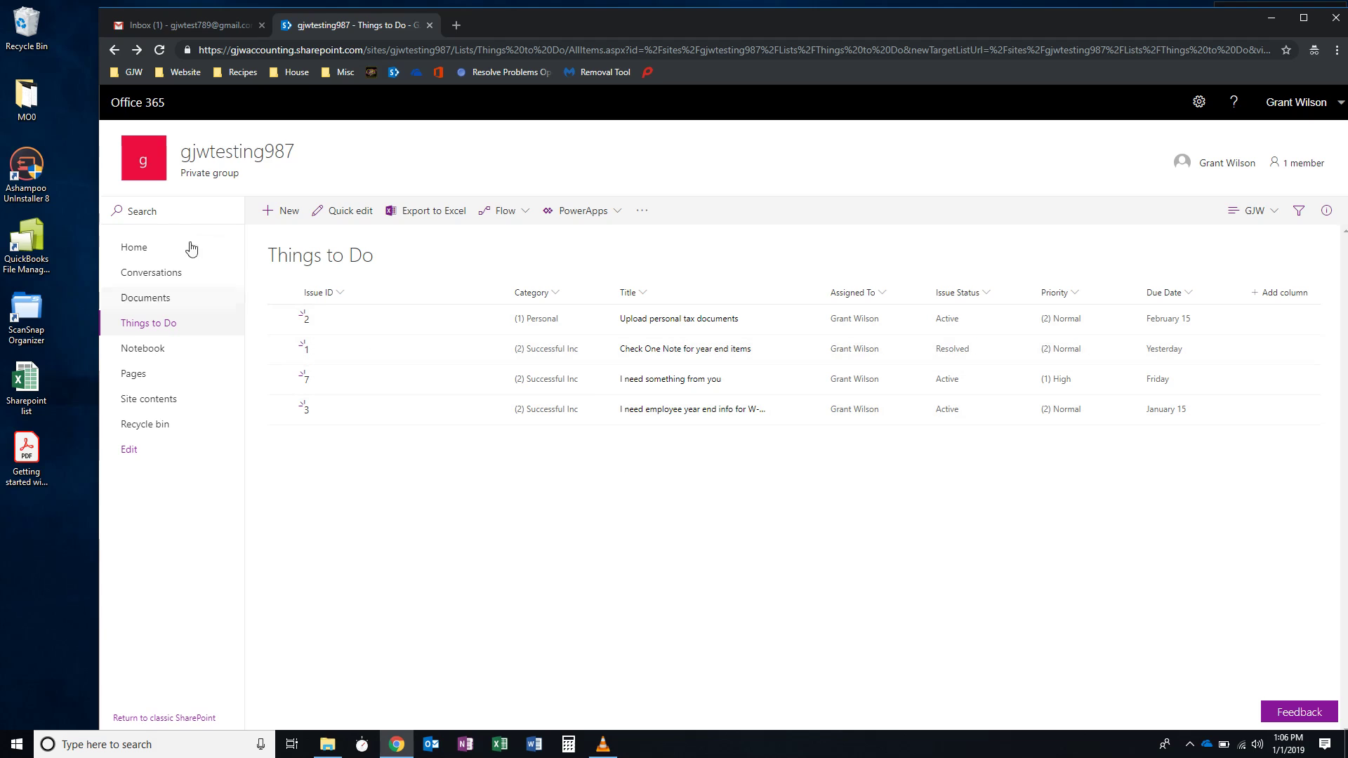
pyautogui.click(154, 349)
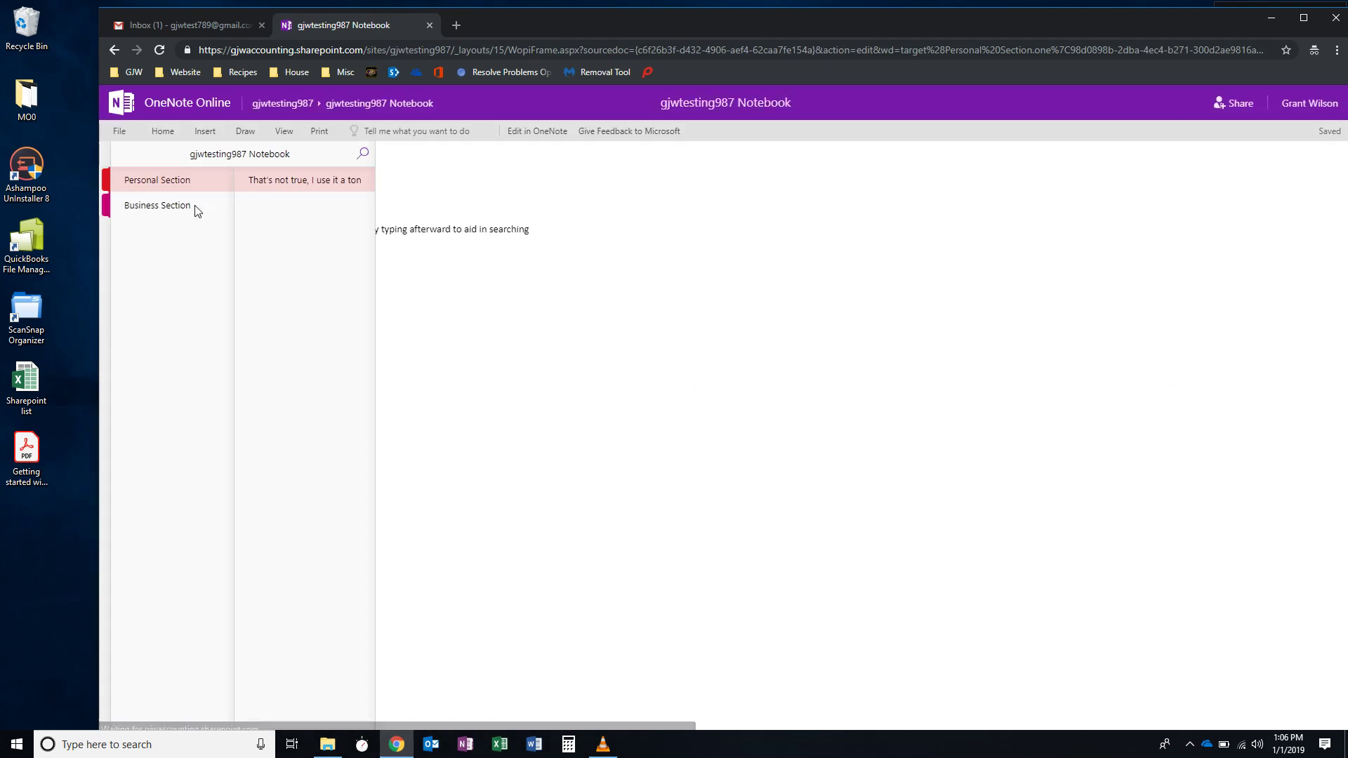
pyautogui.click(187, 210)
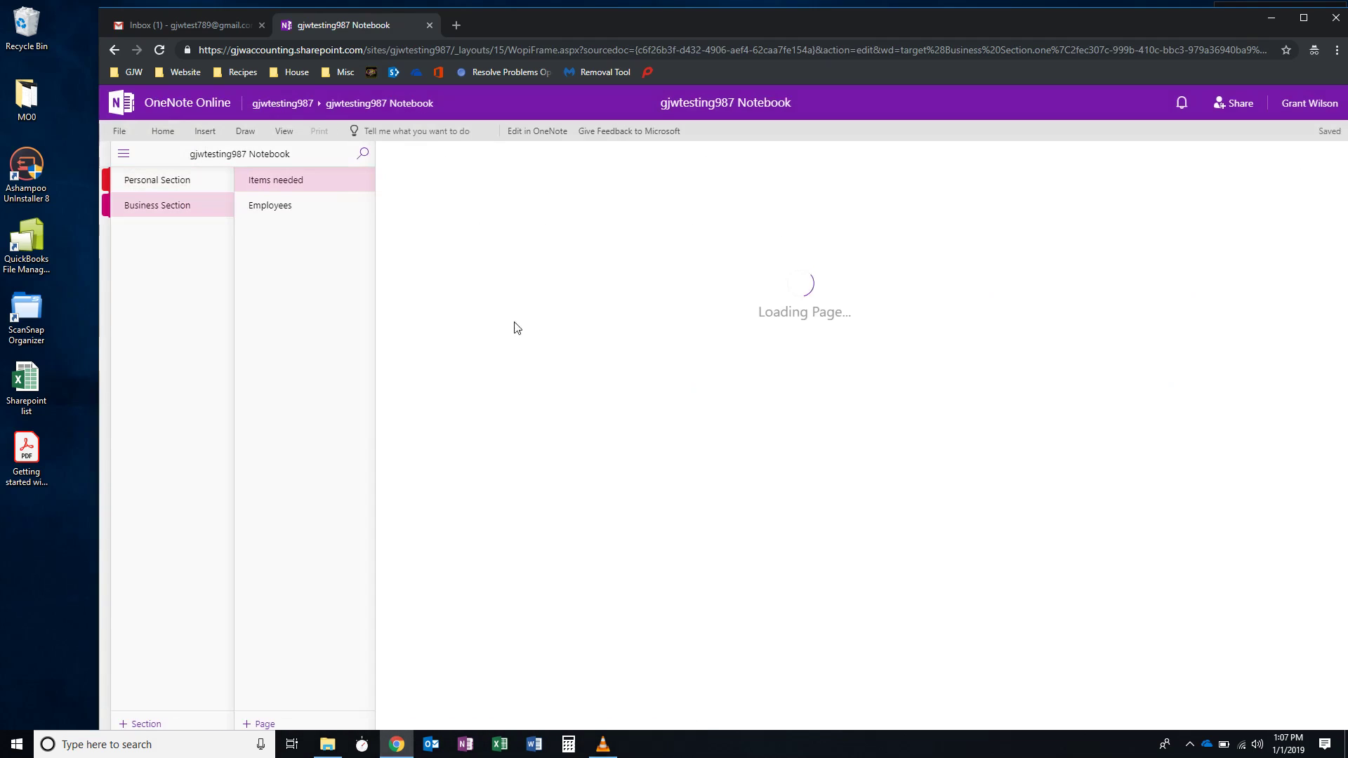
# Add a separate note beside the check question reading "We marked it as resolved in the last video"
pyautogui.click(827, 253)
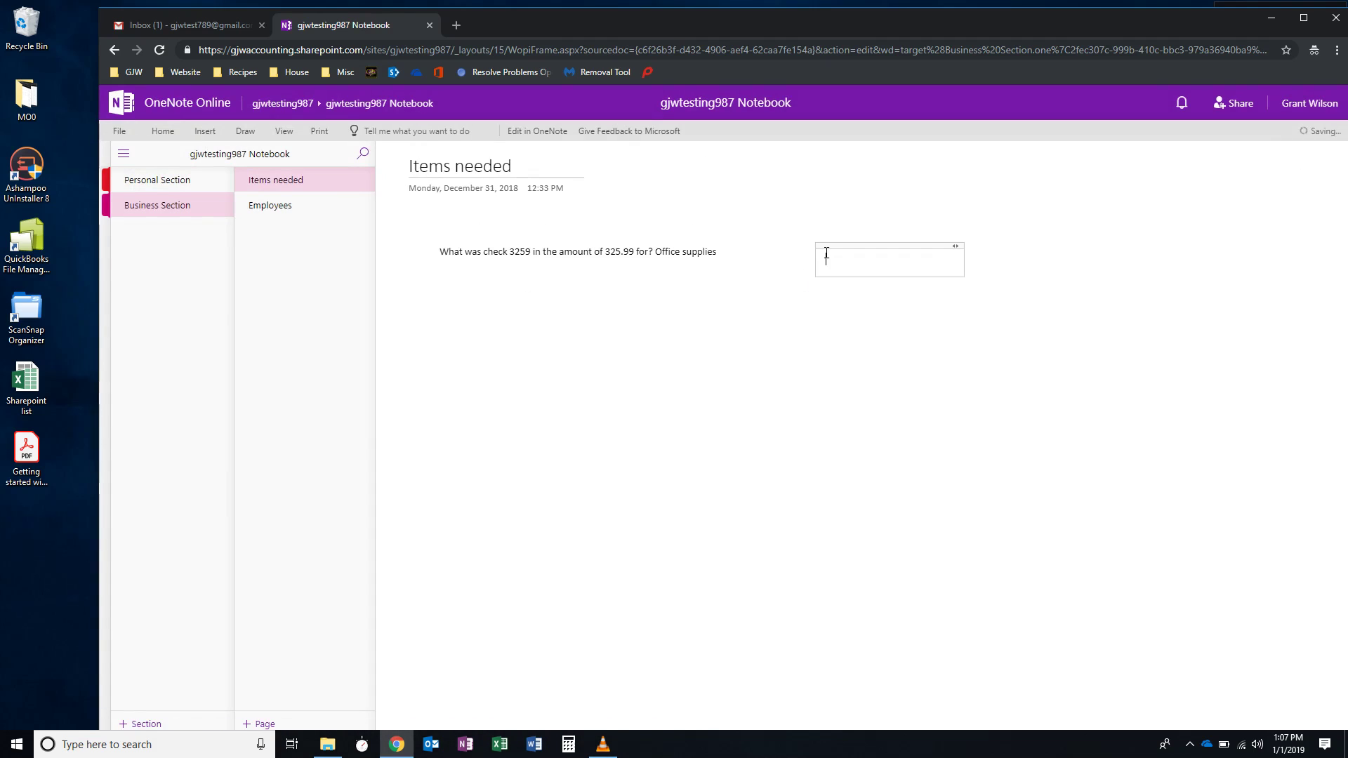
pyautogui.write('We marked it as resolved in the la')
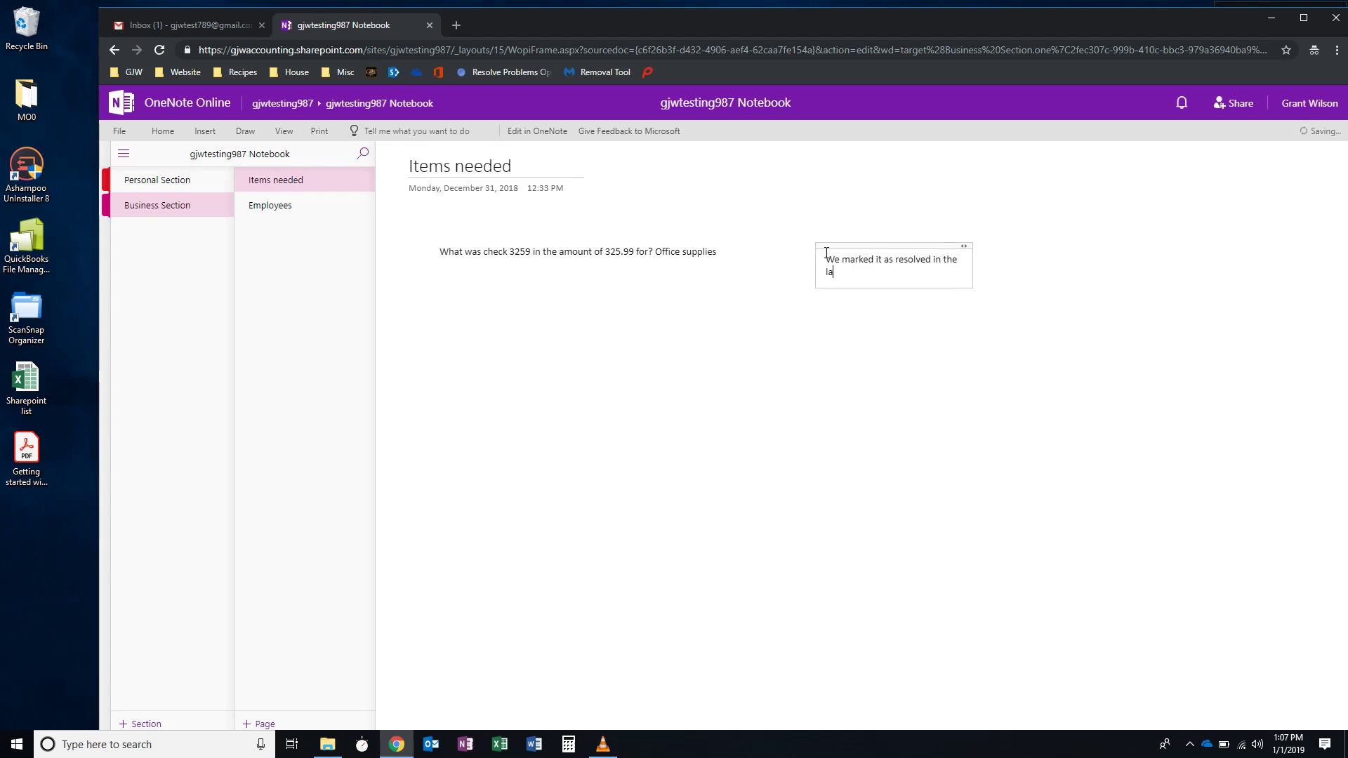
pyautogui.write('st vidoe')
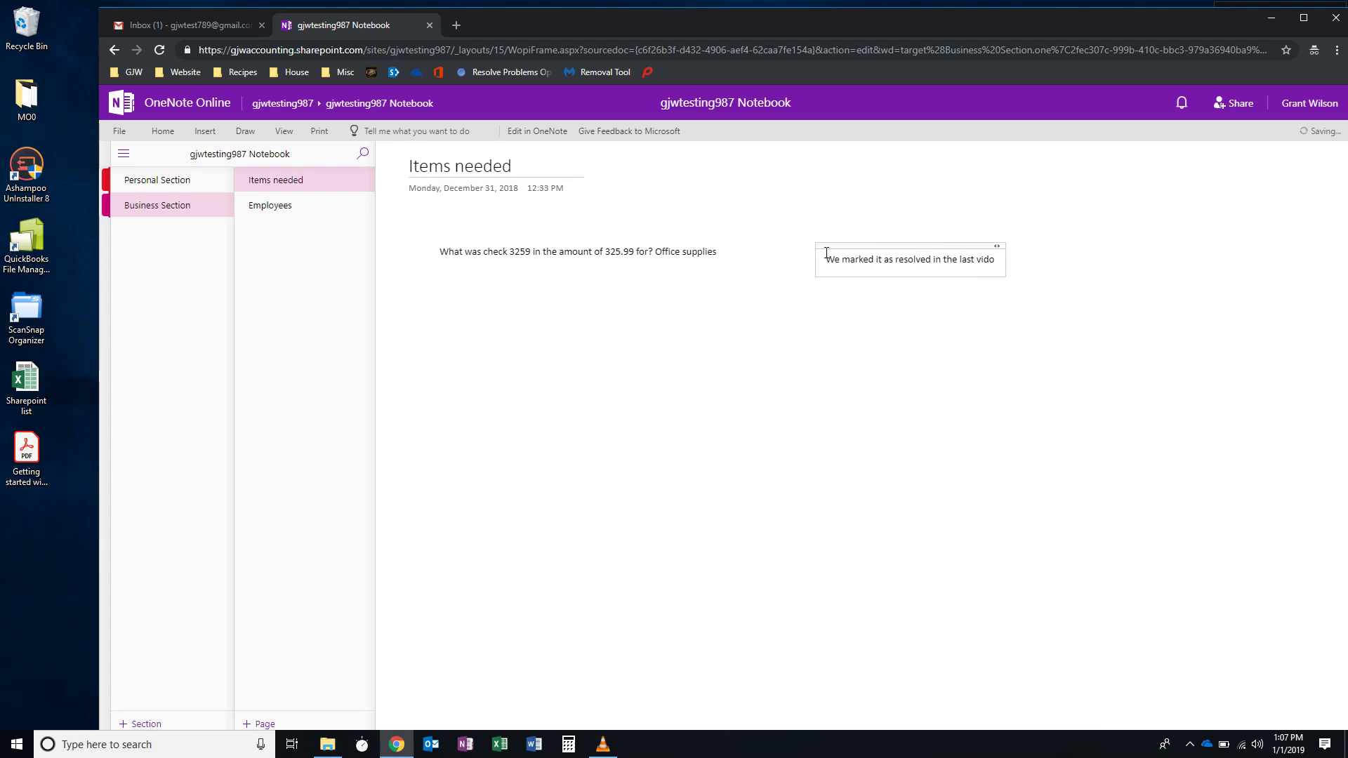
pyautogui.press('BackSpace')
pyautogui.write('eo')
pyautogui.click(822, 335)
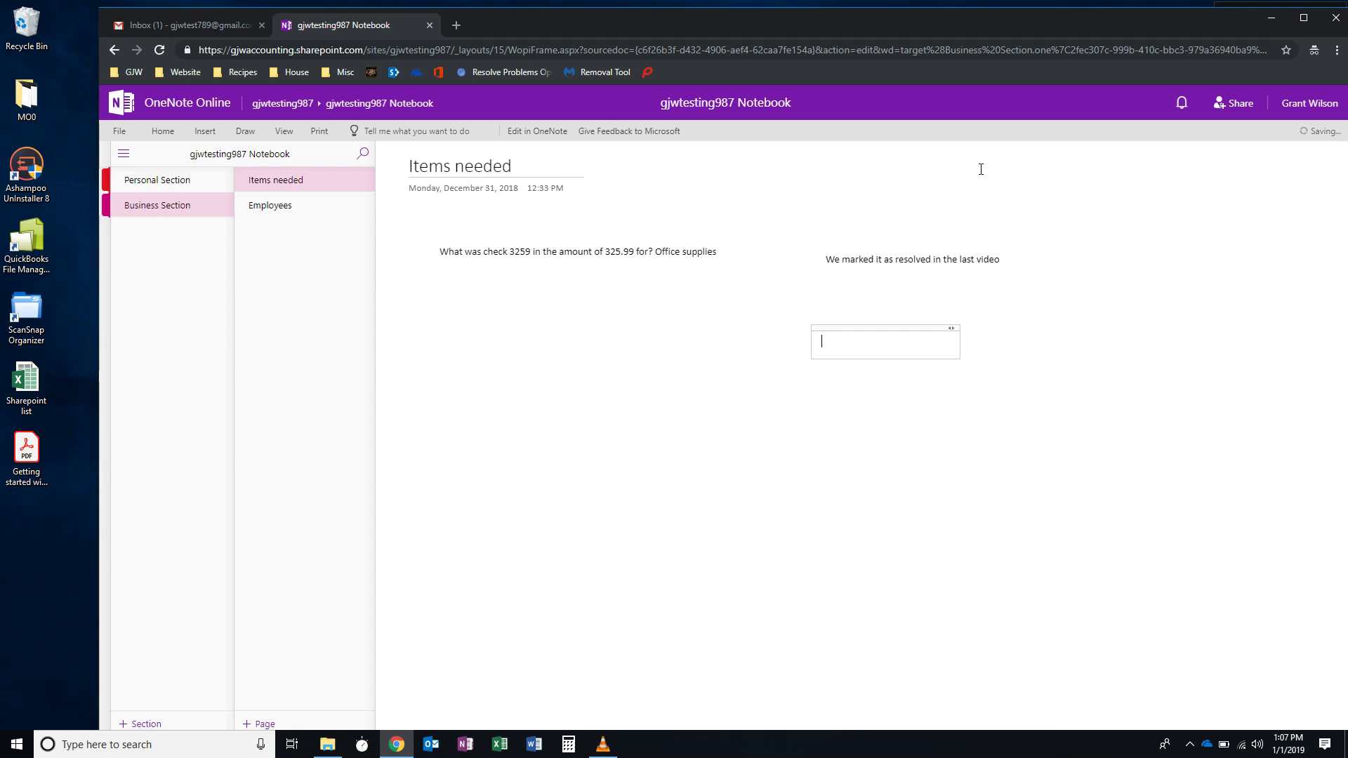
# Rearrange the Items needed page so the resolved note sits under the title and the check question sits below it
pyautogui.click(912, 238)
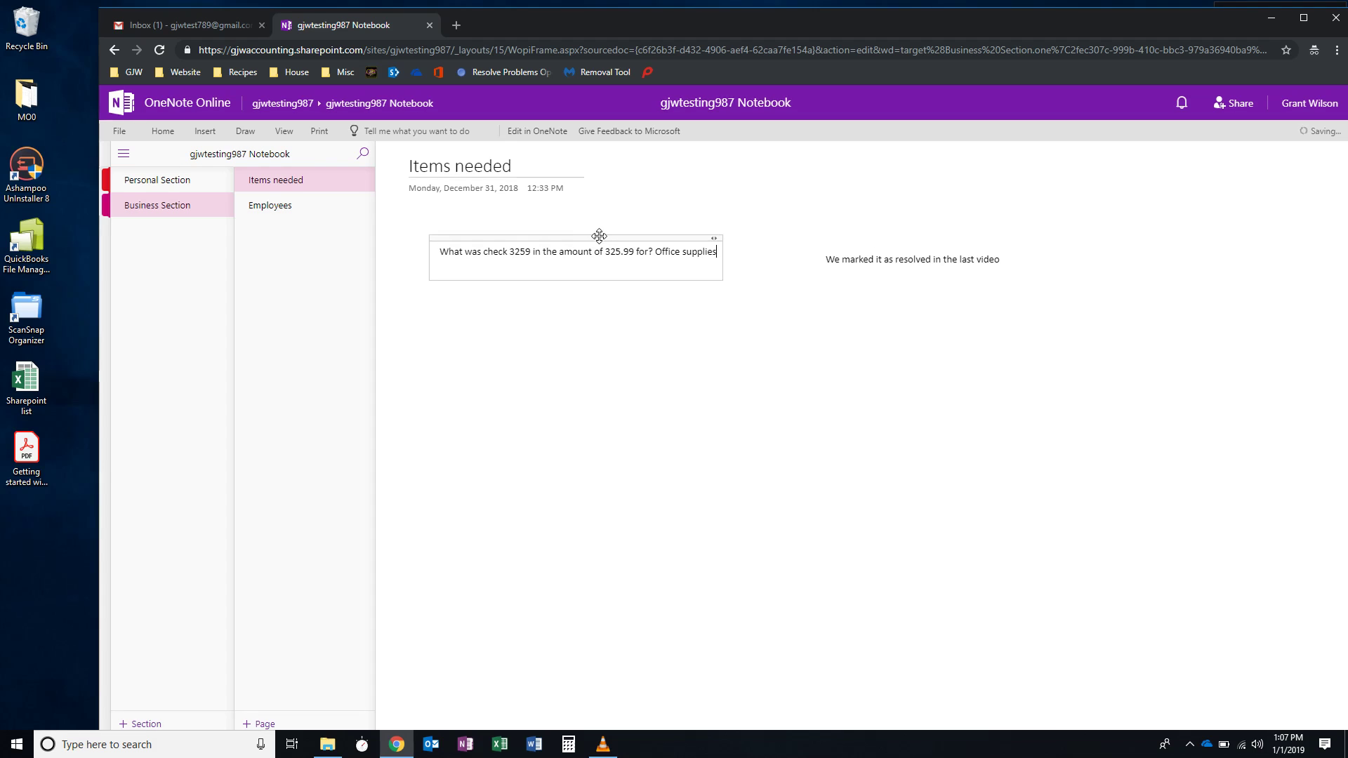
pyautogui.moveTo(599, 235); pyautogui.dragTo(959, 391)
pyautogui.moveTo(882, 246); pyautogui.dragTo(540, 244)
pyautogui.moveTo(859, 388); pyautogui.dragTo(502, 321)
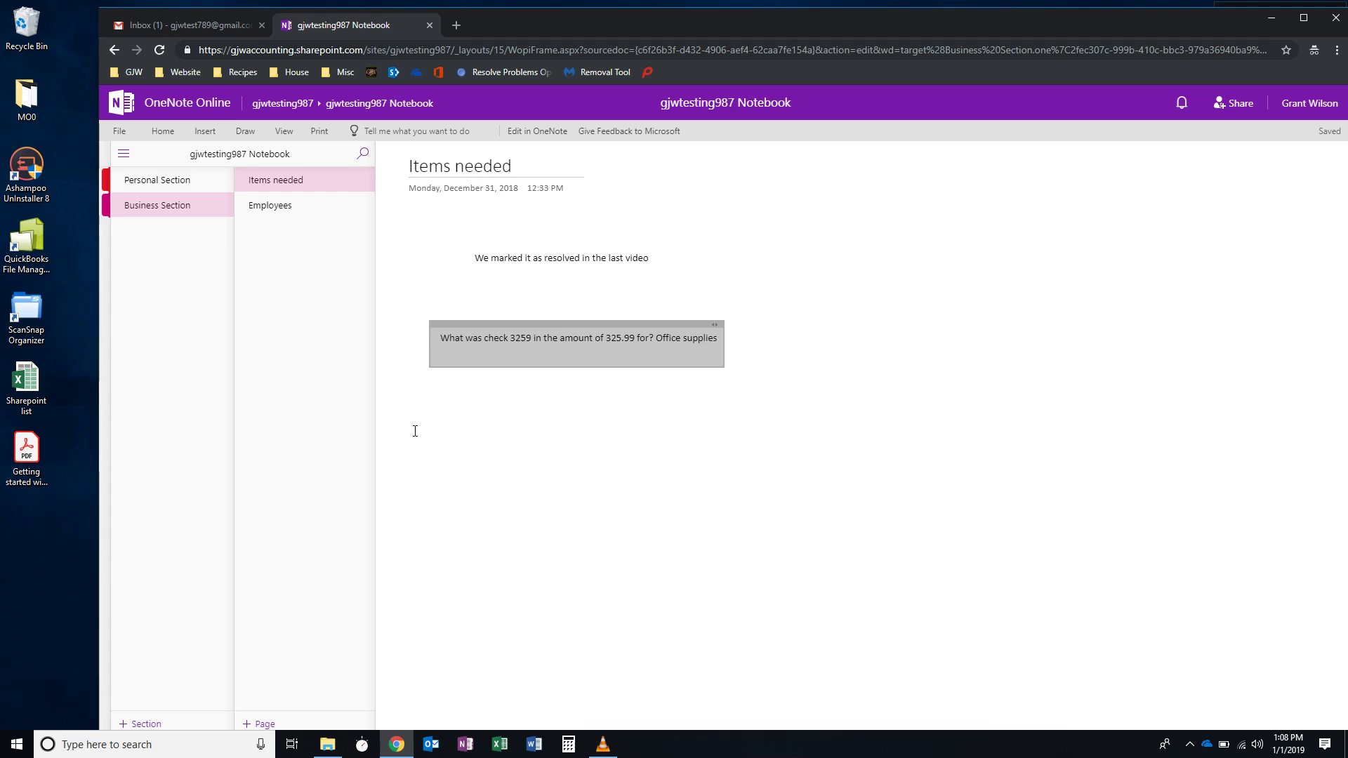
# Add a notebook section named "Stuff - No" followed by the account owner's first name
pyautogui.click(149, 725)
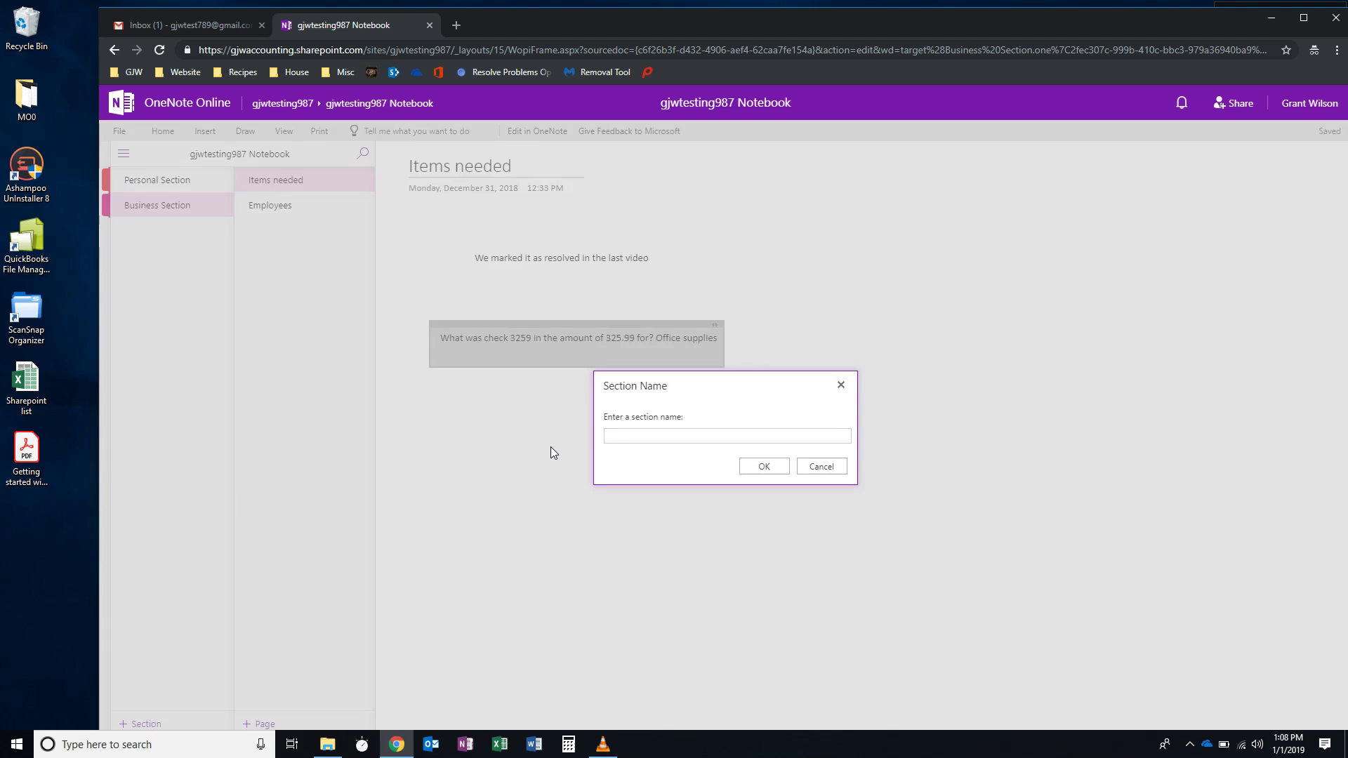
pyautogui.write('Stuff ')
pyautogui.write('- No')
pyautogui.write(' Ge')
pyautogui.press('BackSpace')
pyautogui.write('rant')
pyautogui.click(765, 465)
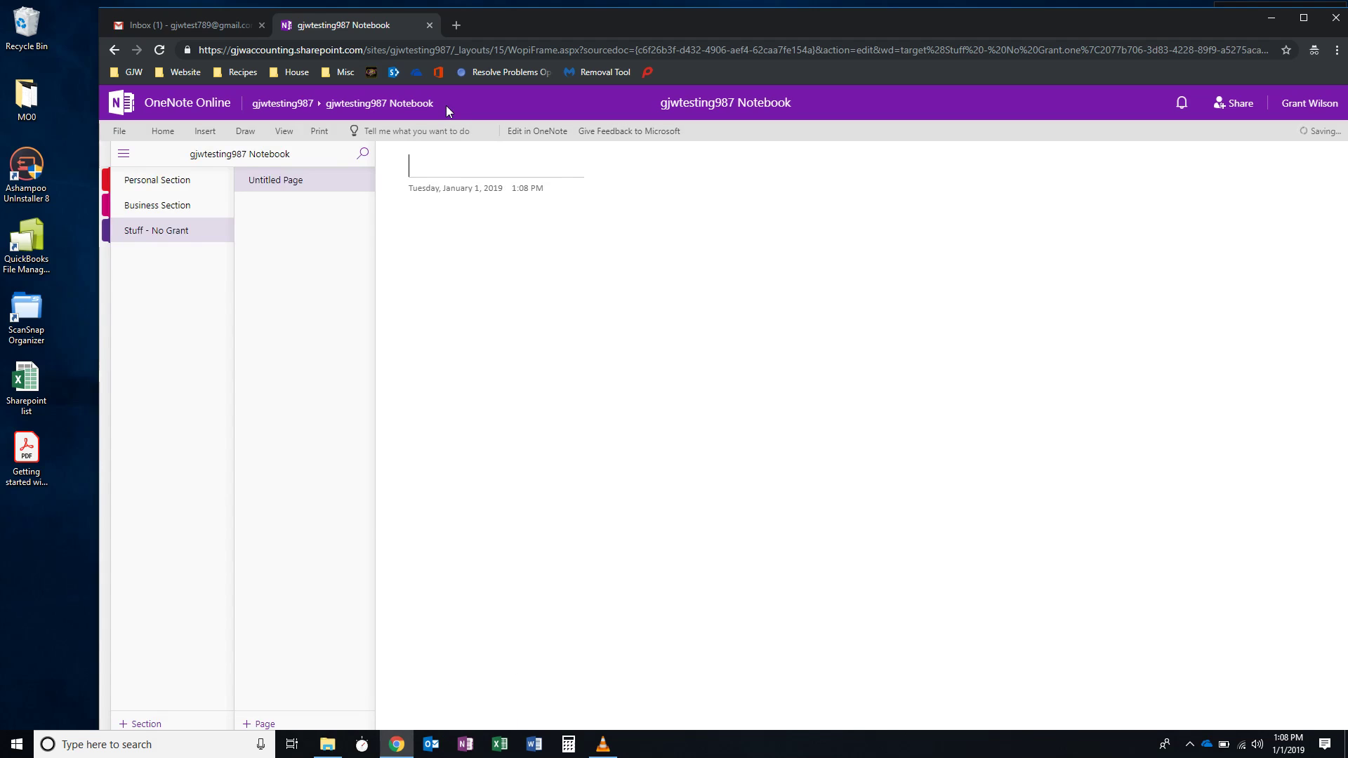
# Title the new section's first page "Estimates" and add a second page titled "Working on"
pyautogui.write('Estimates')
pyautogui.click(273, 724)
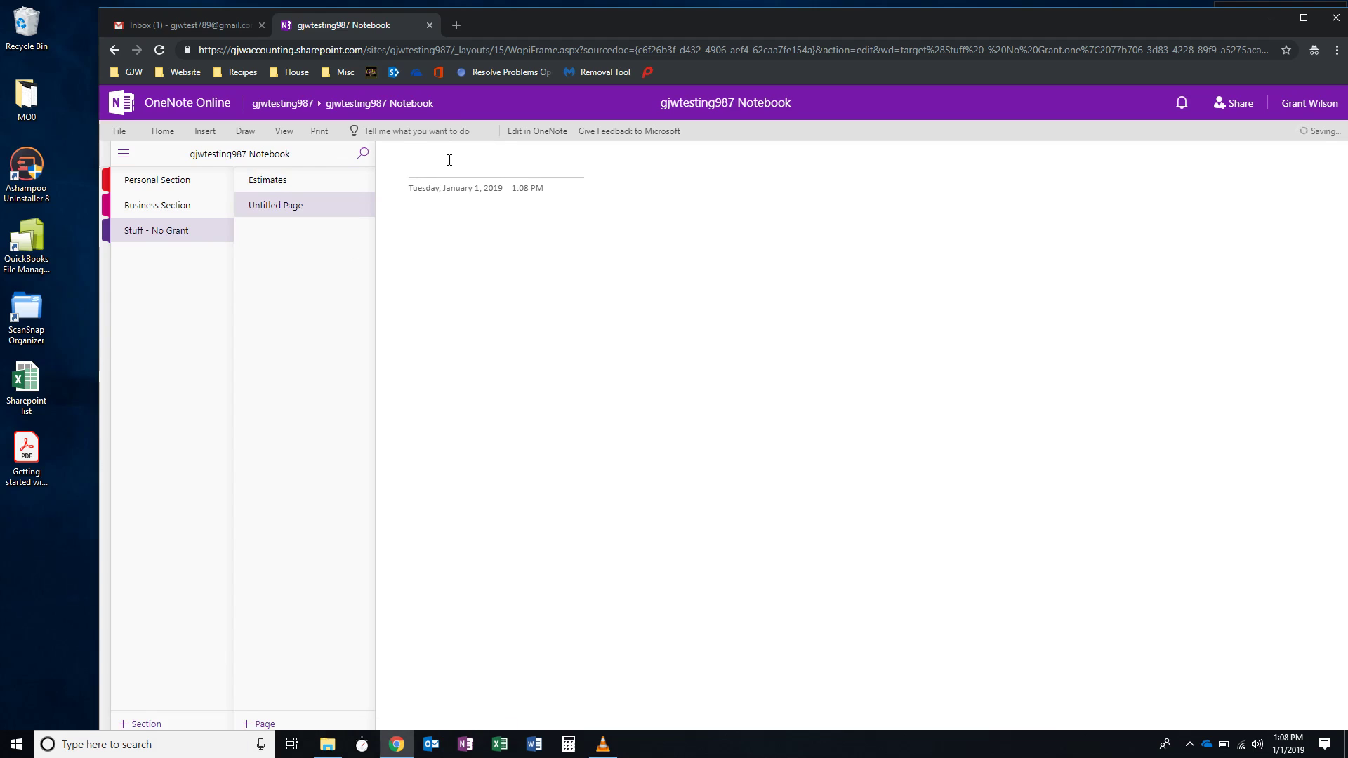
pyautogui.write('Workgin o')
pyautogui.press('BackSpace')
pyautogui.press('BackSpace')
pyautogui.press('BackSpace')
pyautogui.press('BackSpace')
pyautogui.press('BackSpace')
pyautogui.write('ong')
pyautogui.press('BackSpace')
pyautogui.press('BackSpace')
pyautogui.press('BackSpace')
pyautogui.write('ing no')
pyautogui.click(514, 170)
pyautogui.press('BackSpace')
pyautogui.press('BackSpace')
pyautogui.write('on')
# Open the gjwaccounting.com website in a new browser tab
pyautogui.moveTo(371, 72); pyautogui.dragTo(817, 336)
pyautogui.click(458, 27)
pyautogui.write('gjw')
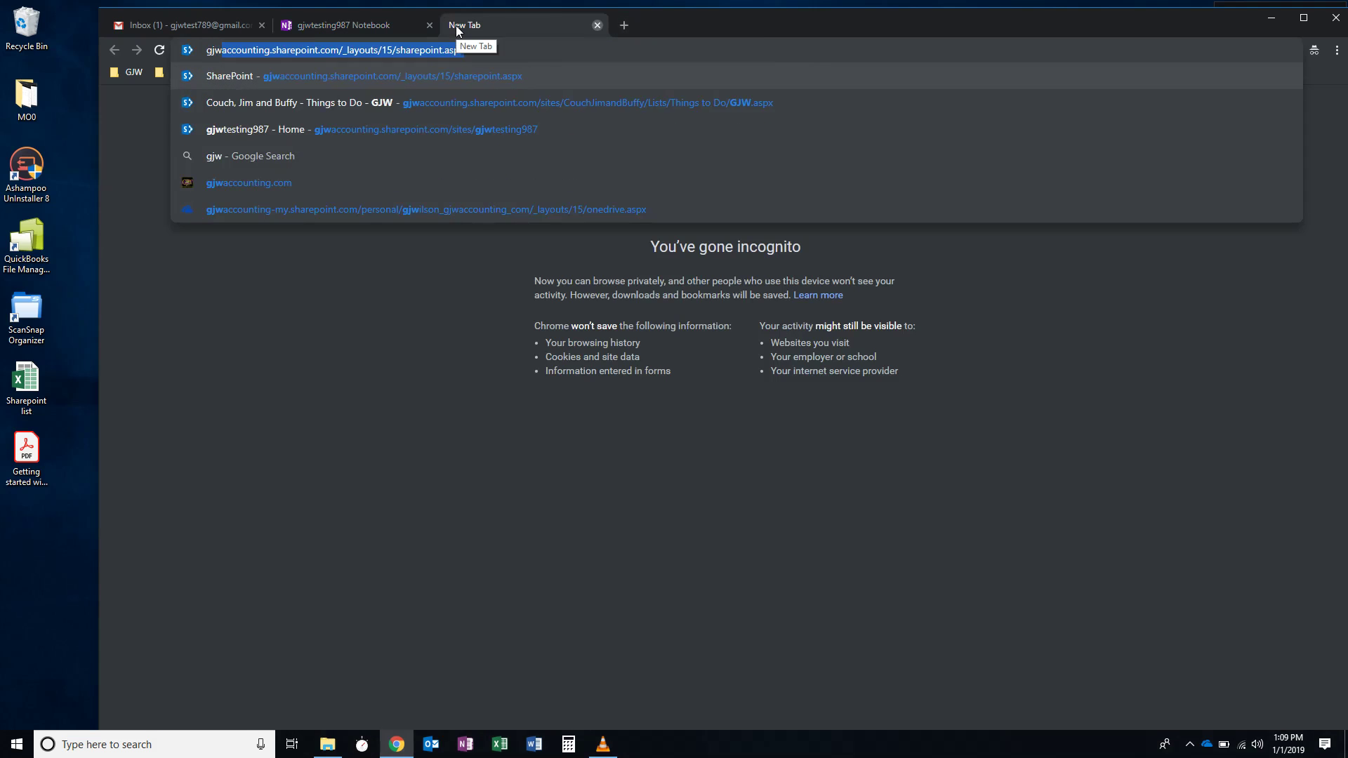
pyautogui.write('acc')
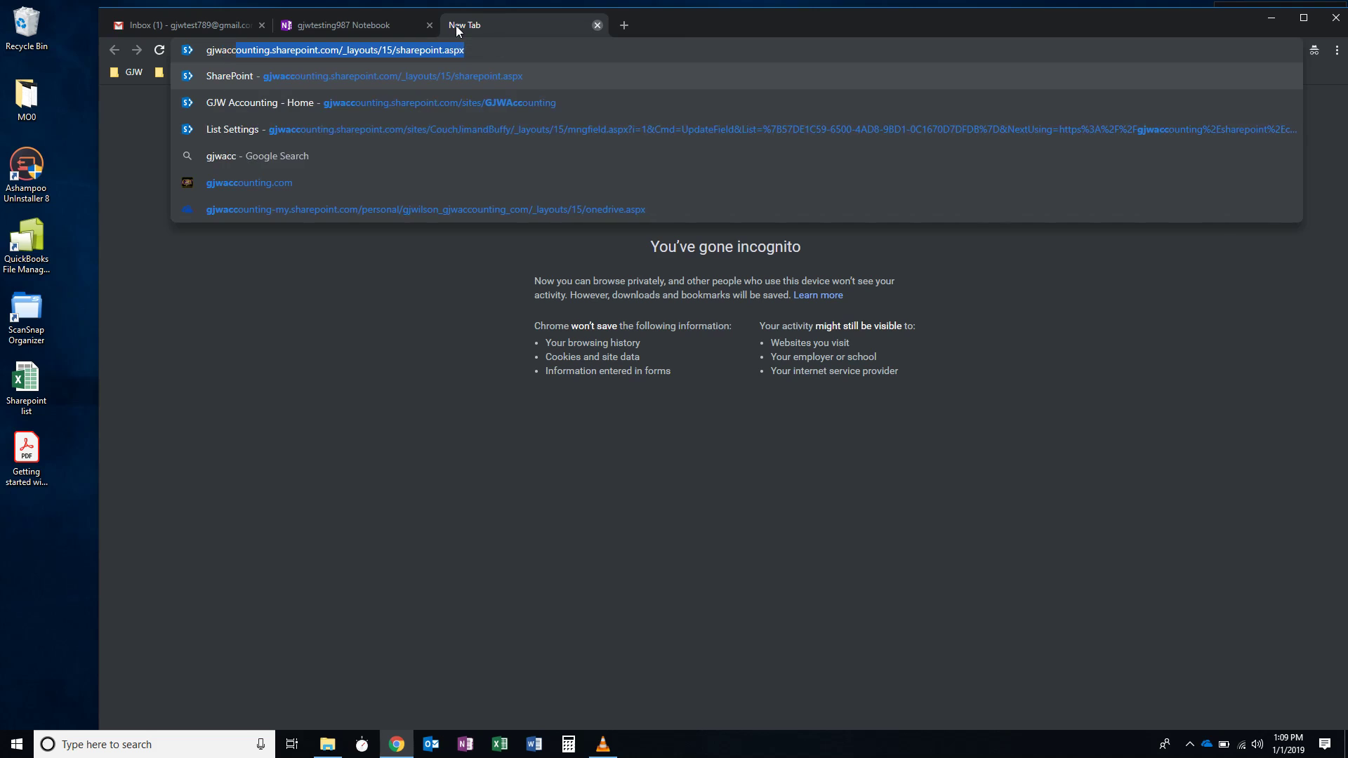
pyautogui.write('ounting.com')
pyautogui.press('Return')
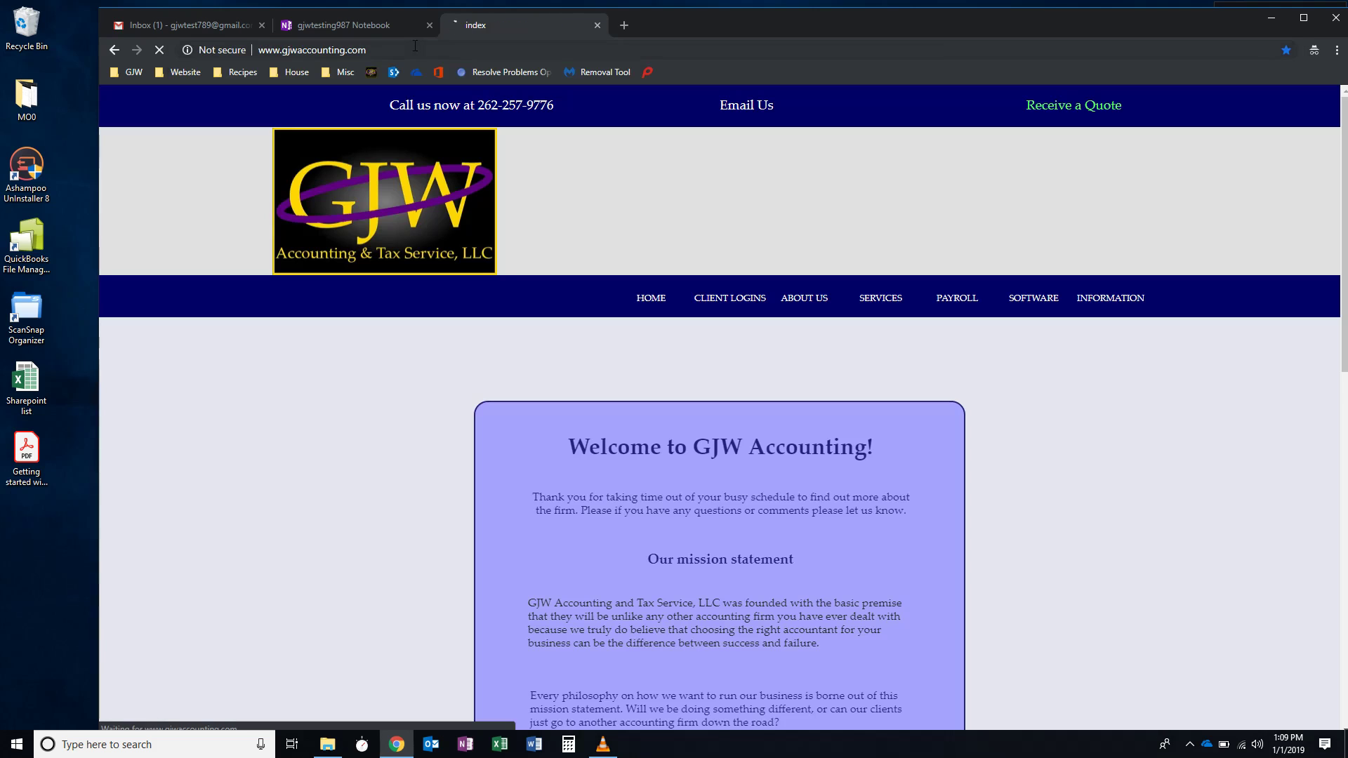
# Copy the website's address and paste it into the body of the Working on page
pyautogui.click(415, 46)
pyautogui.hotkey('ctrl', 'c')
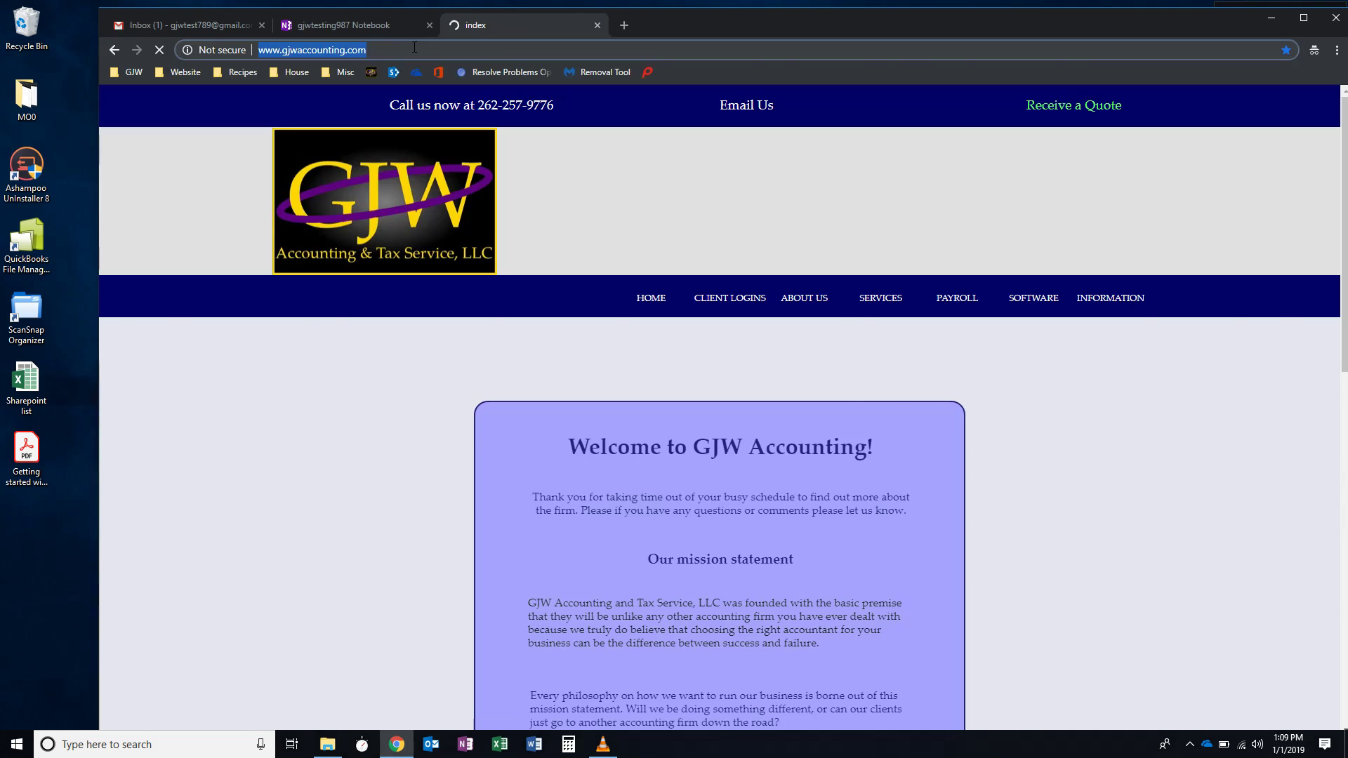
pyautogui.click(370, 26)
pyautogui.hotkey('ctrl', 'v')
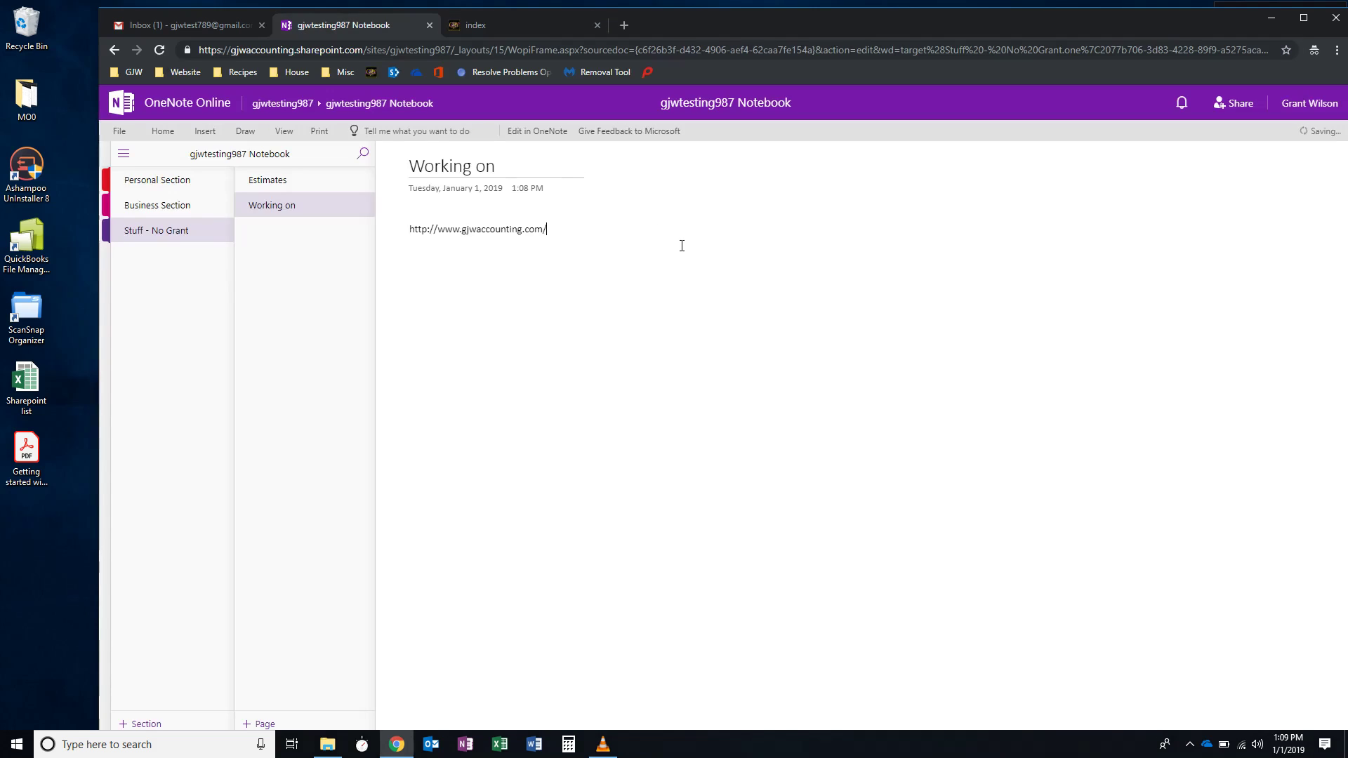
# Attach the "Getting started" PDF from the desktop to the Working on page below the website link
pyautogui.click(545, 361)
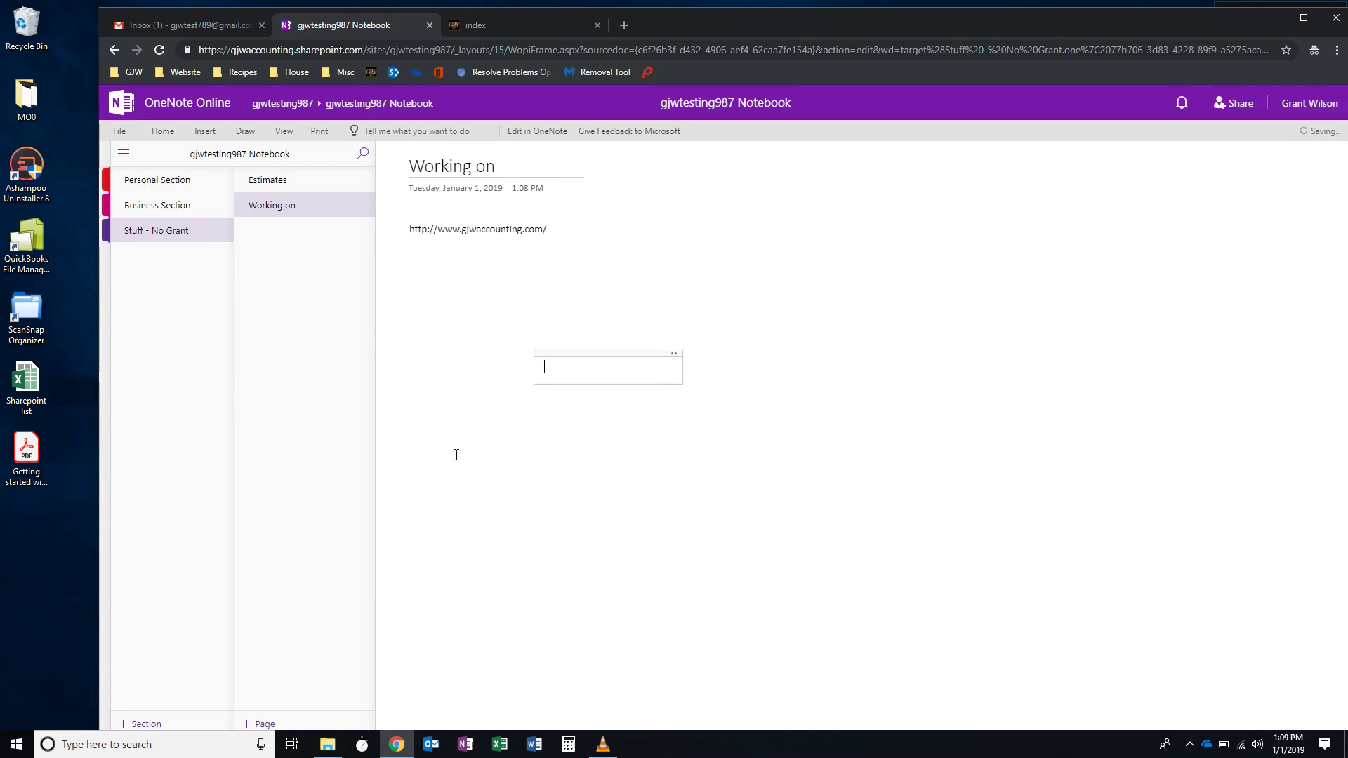
pyautogui.moveTo(27, 450); pyautogui.dragTo(524, 310)
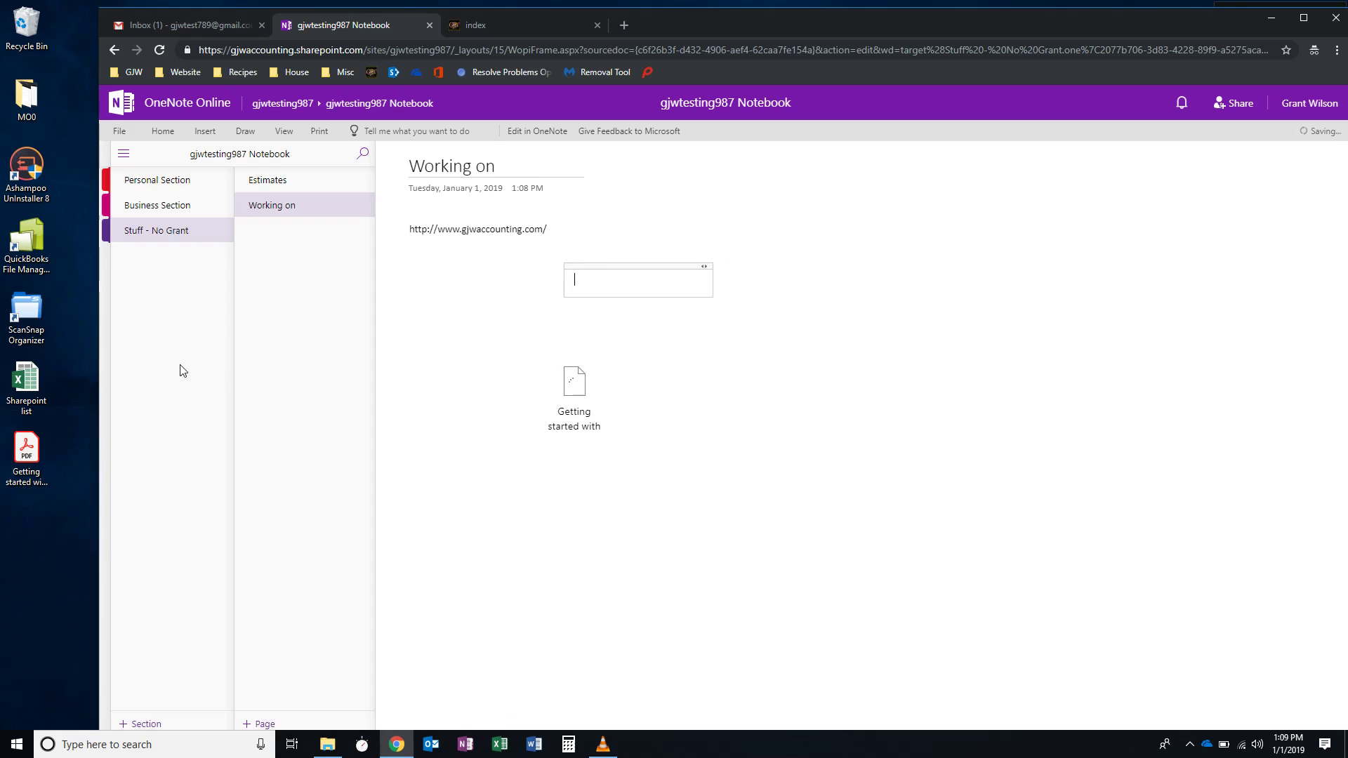
# Open the Items needed page of the Business Section and narrow the check question note so its text wraps onto two lines
pyautogui.click(35, 455)
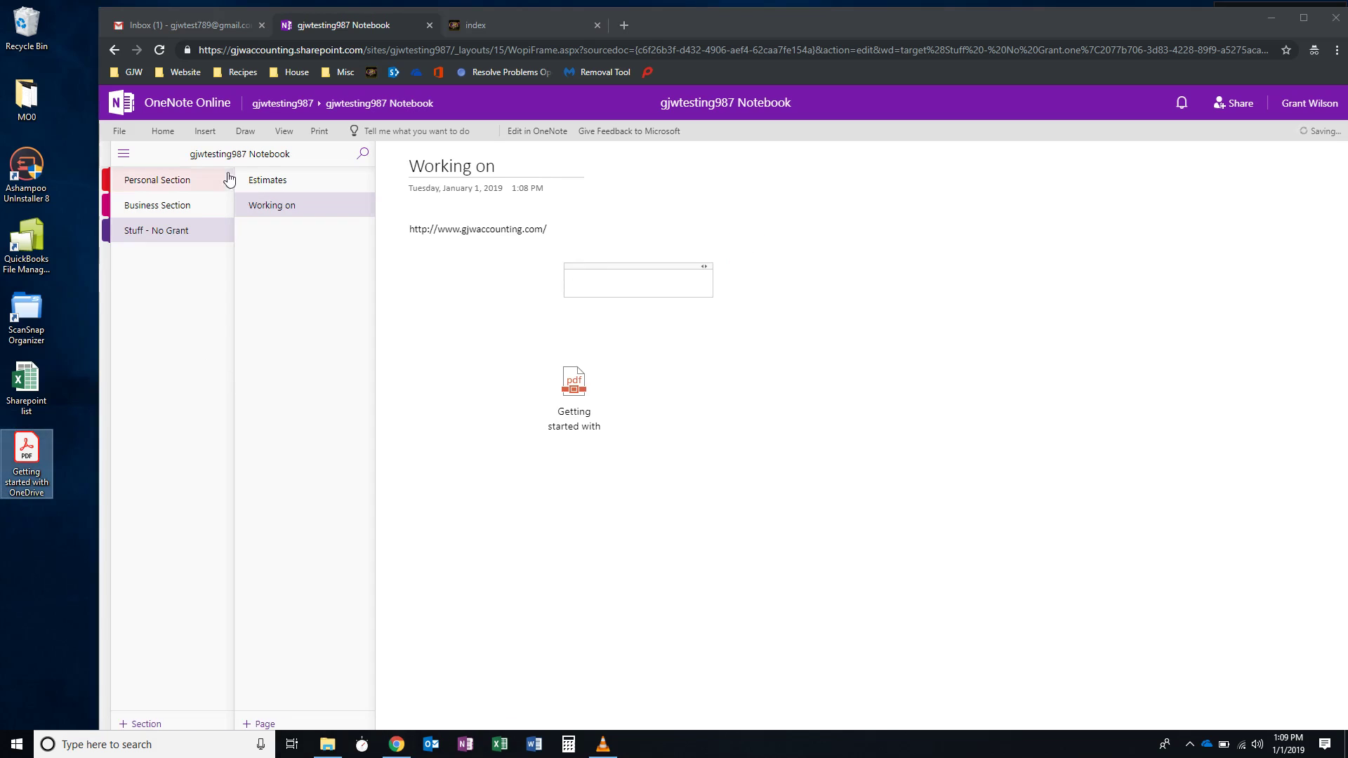
pyautogui.click(191, 208)
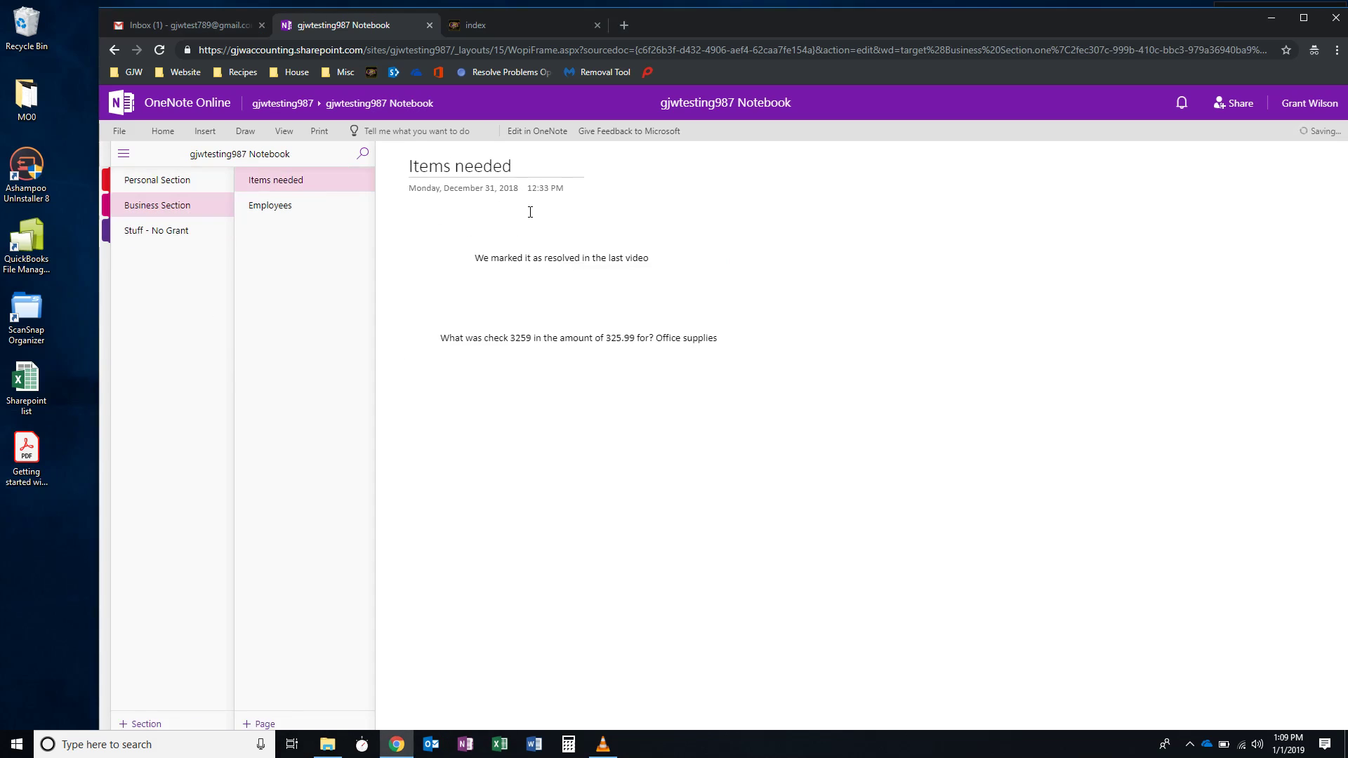
pyautogui.click(165, 132)
pyautogui.click(724, 338)
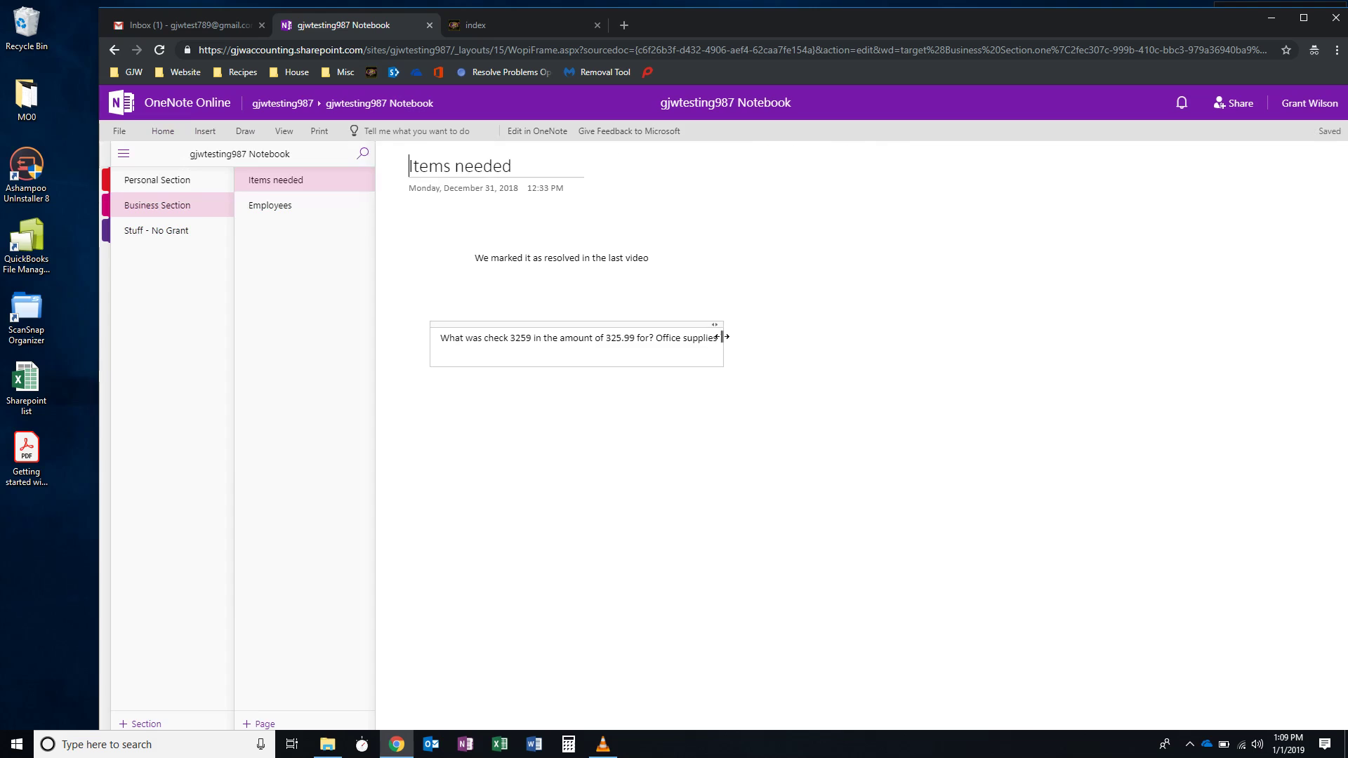
pyautogui.moveTo(723, 338); pyautogui.dragTo(703, 339)
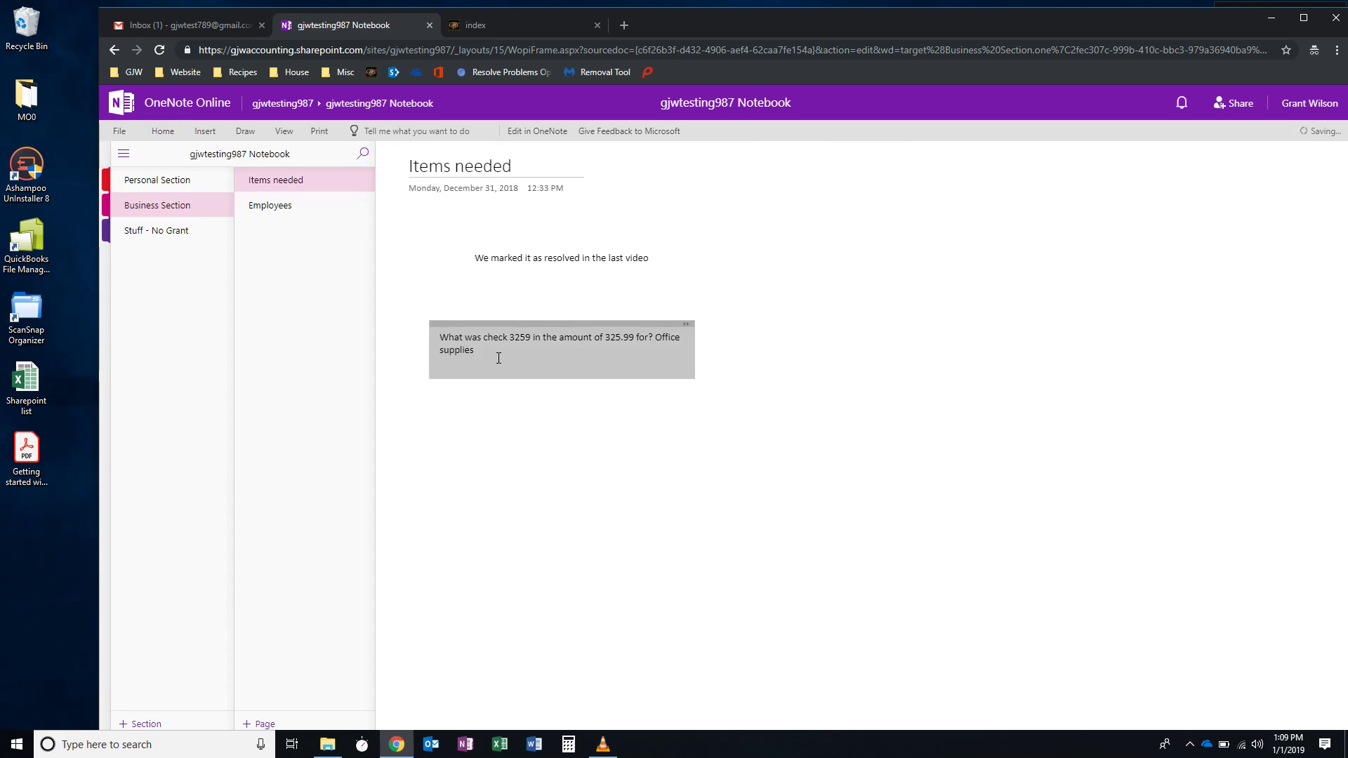
# Highlight the answer "Office supplies" in yellow in the check question note on the Items needed page
pyautogui.moveTo(499, 358); pyautogui.dragTo(659, 337)
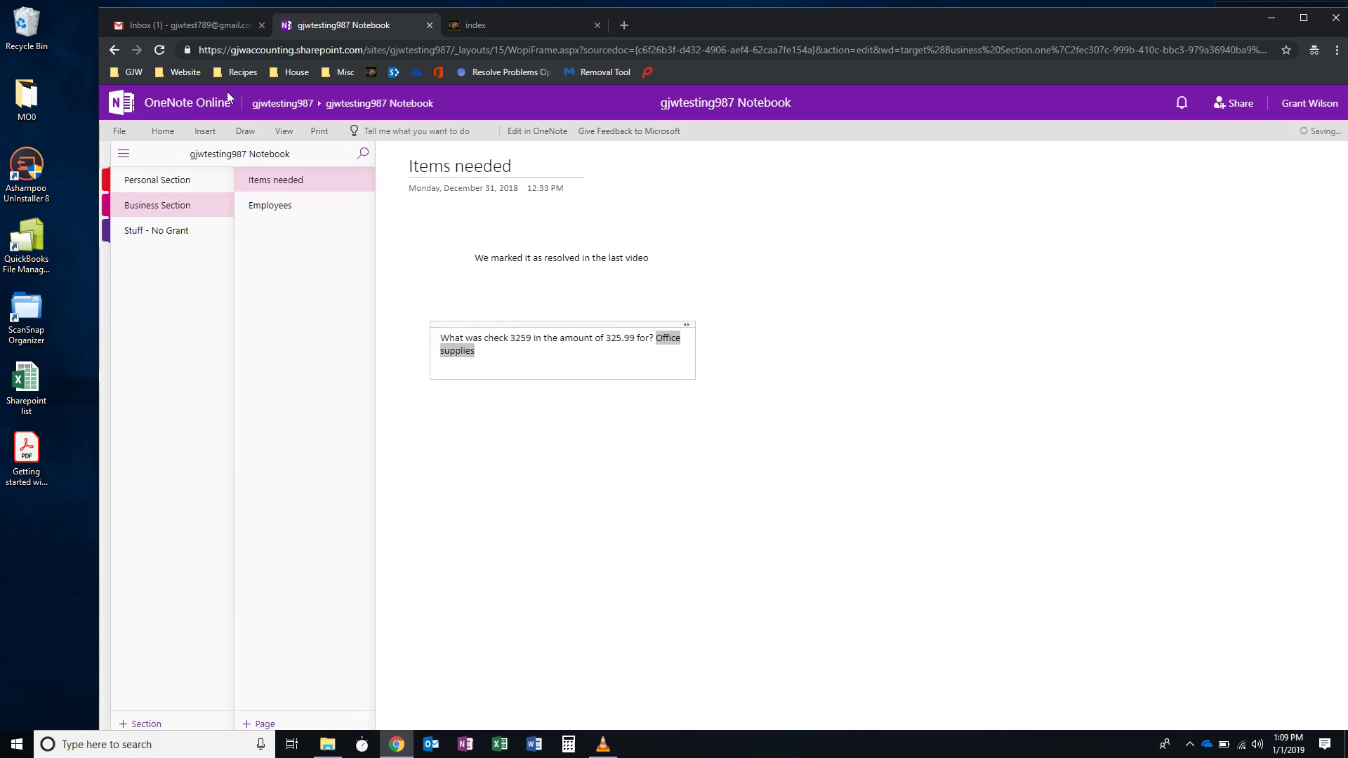
pyautogui.click(161, 130)
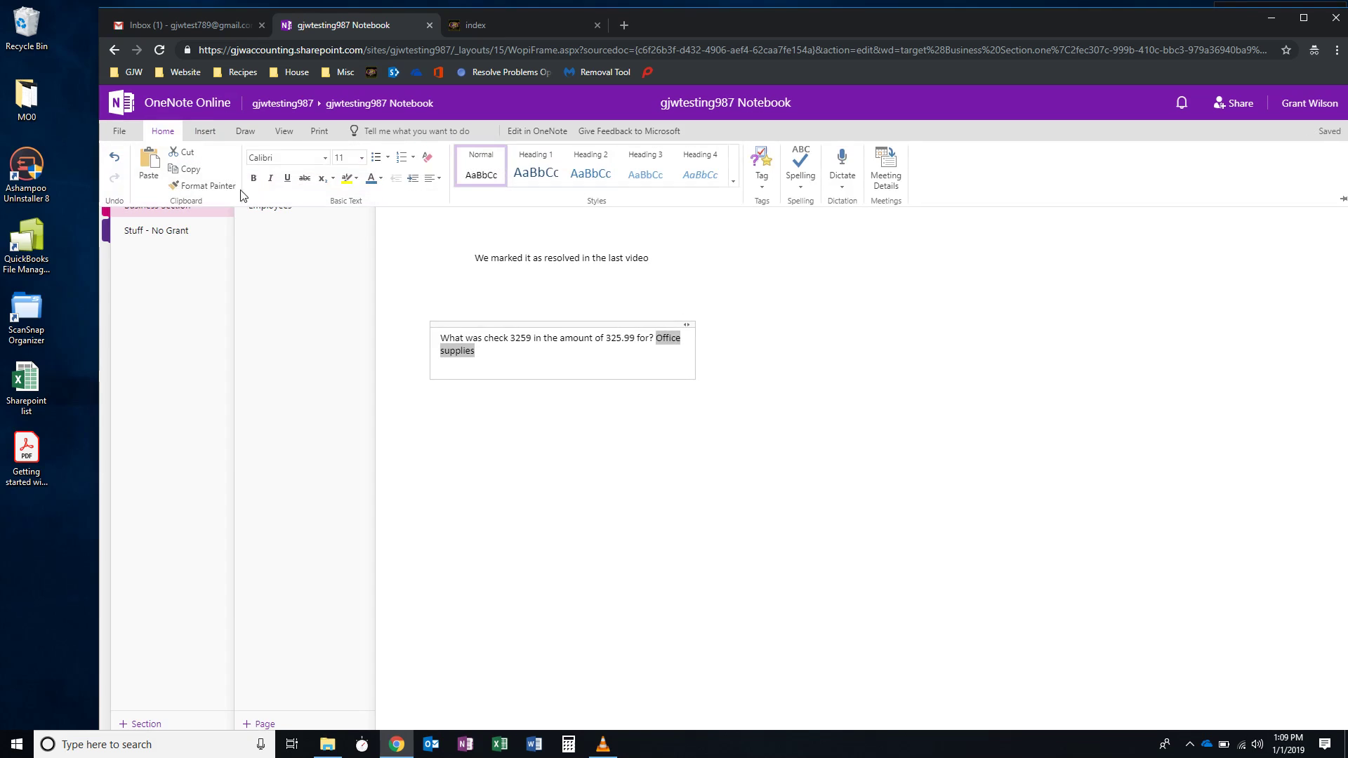
pyautogui.click(357, 181)
pyautogui.click(349, 193)
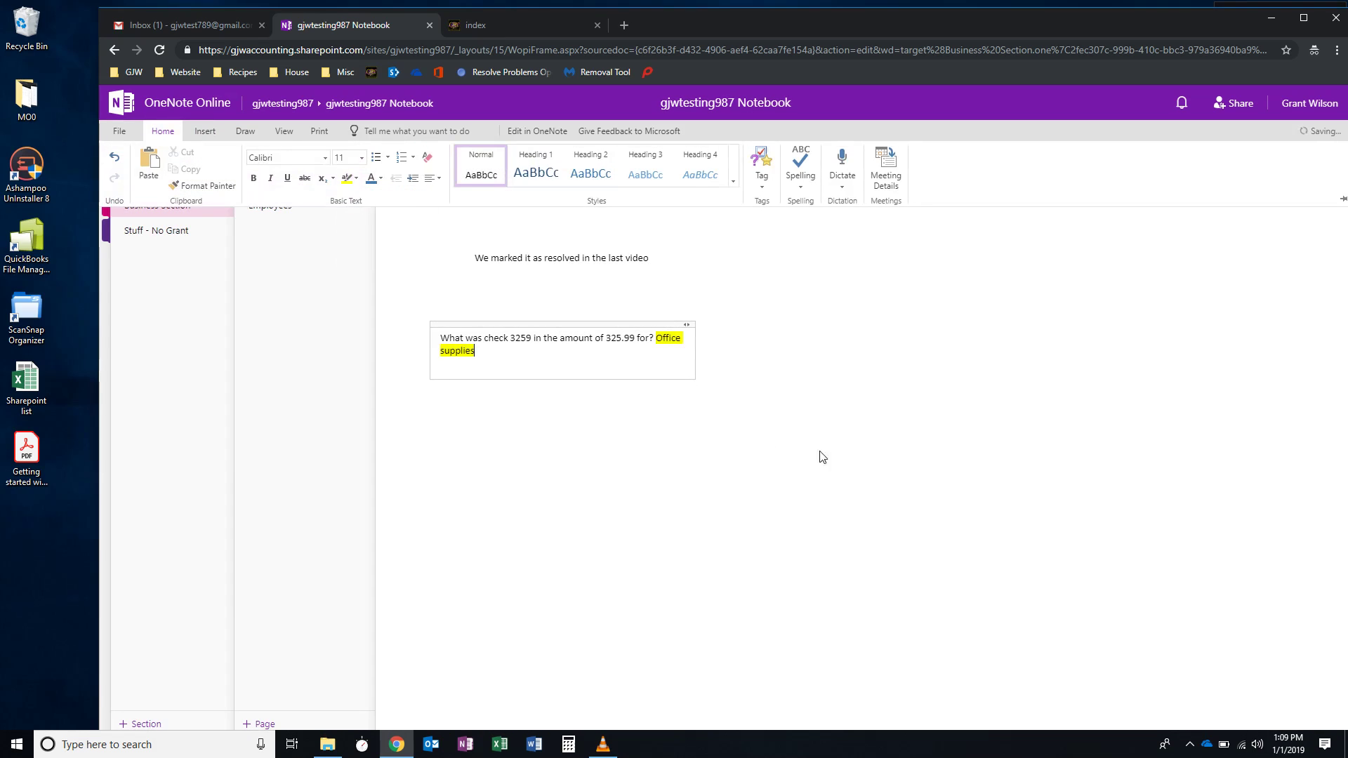
pyautogui.click(834, 450)
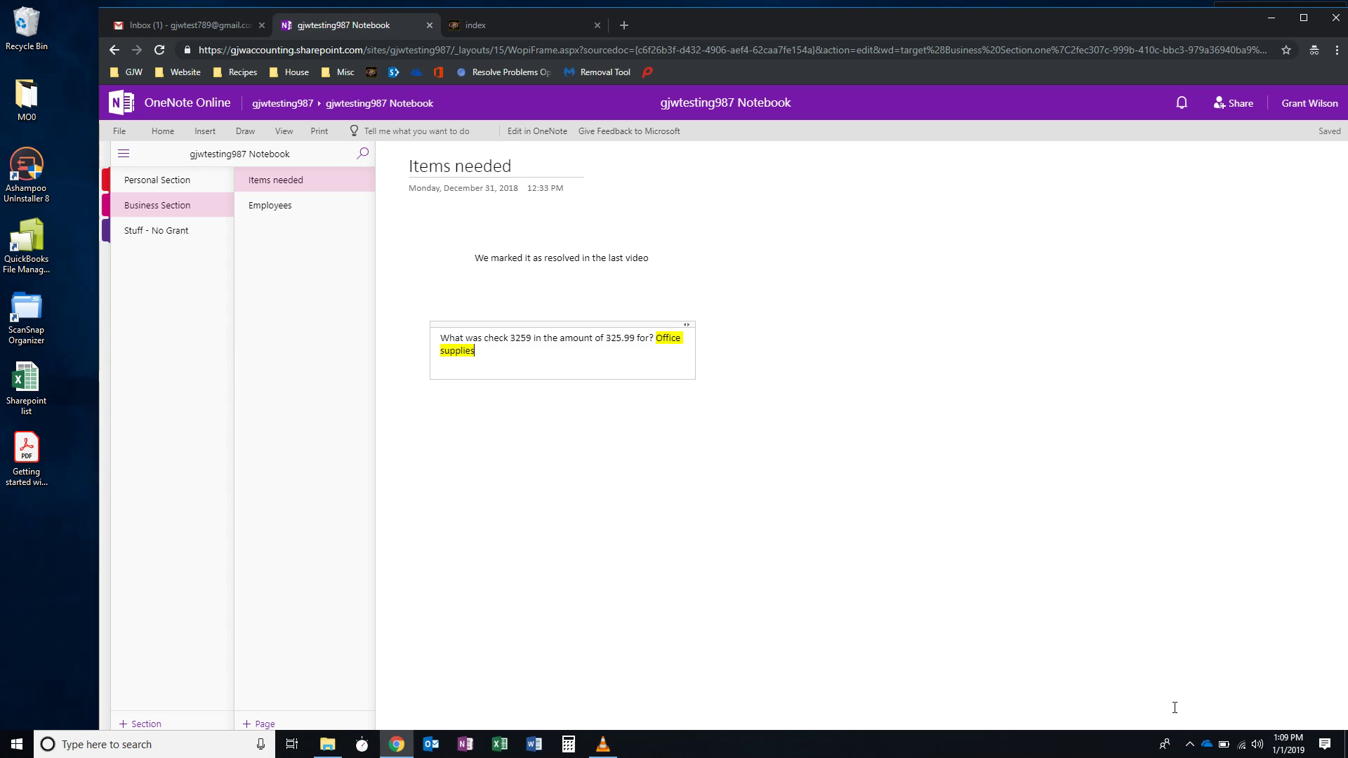
pyautogui.click(1189, 745)
pyautogui.rightClick(1217, 716)
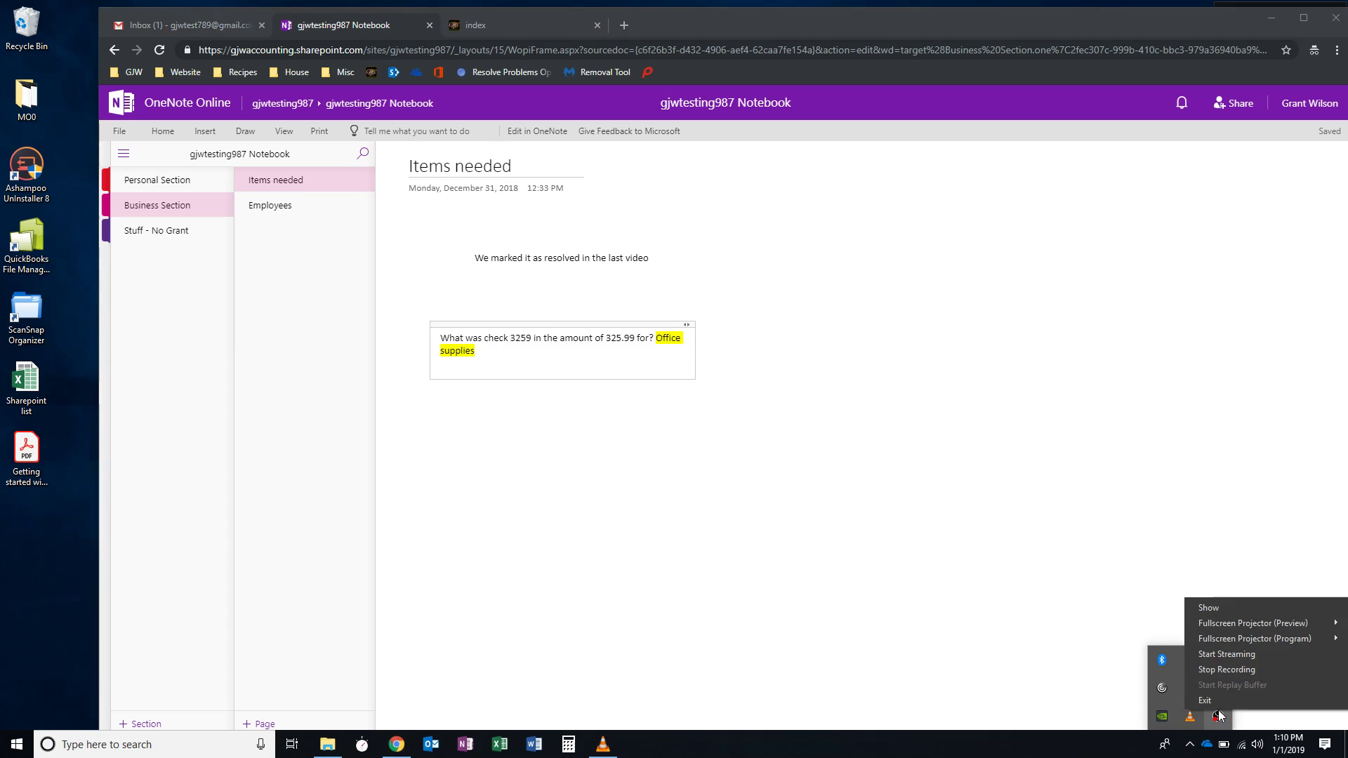